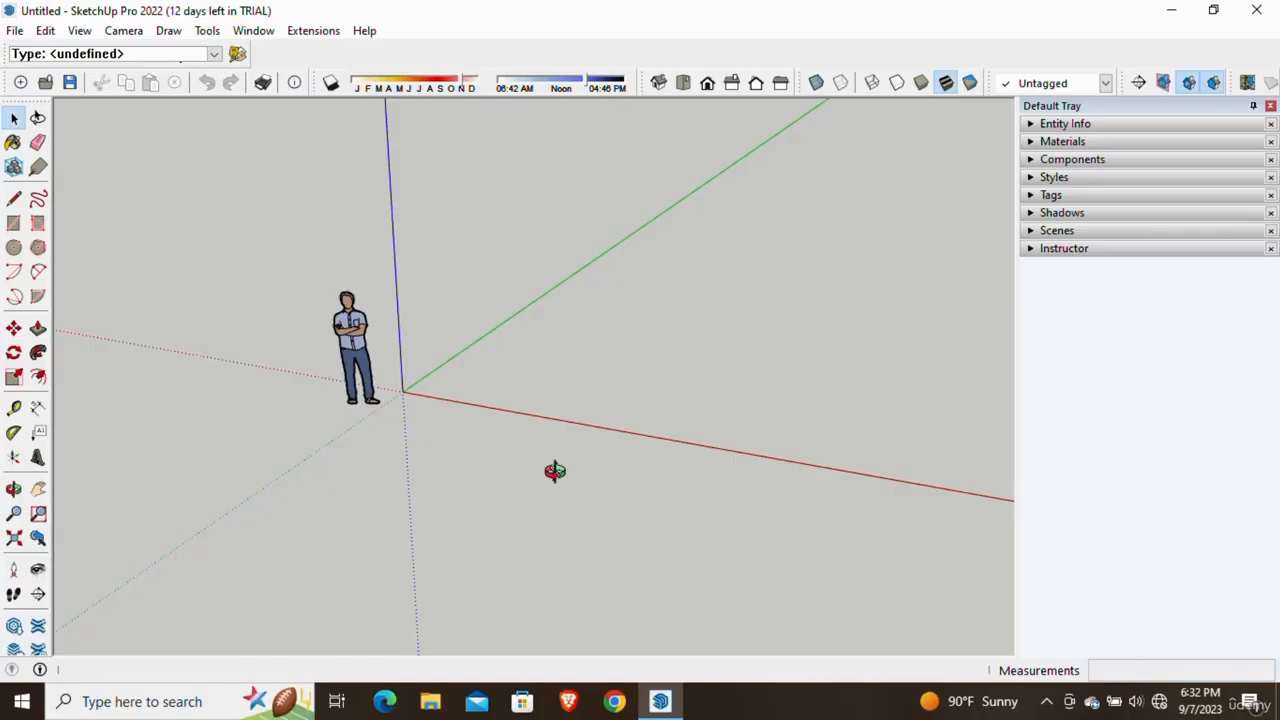
left_click(14, 276)
middle_click_drag(934, 309, 700, 371)
left_click(616, 307)
middle_click_drag(686, 297, 757, 333)
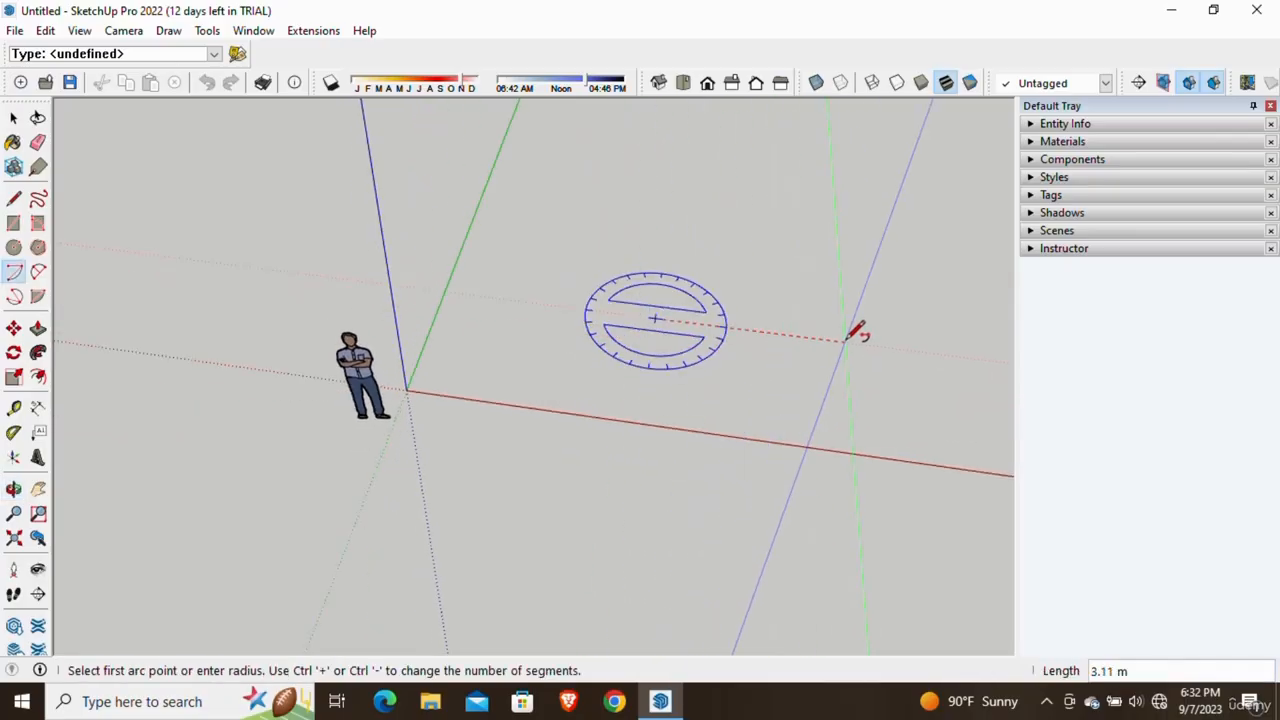
left_click(849, 339)
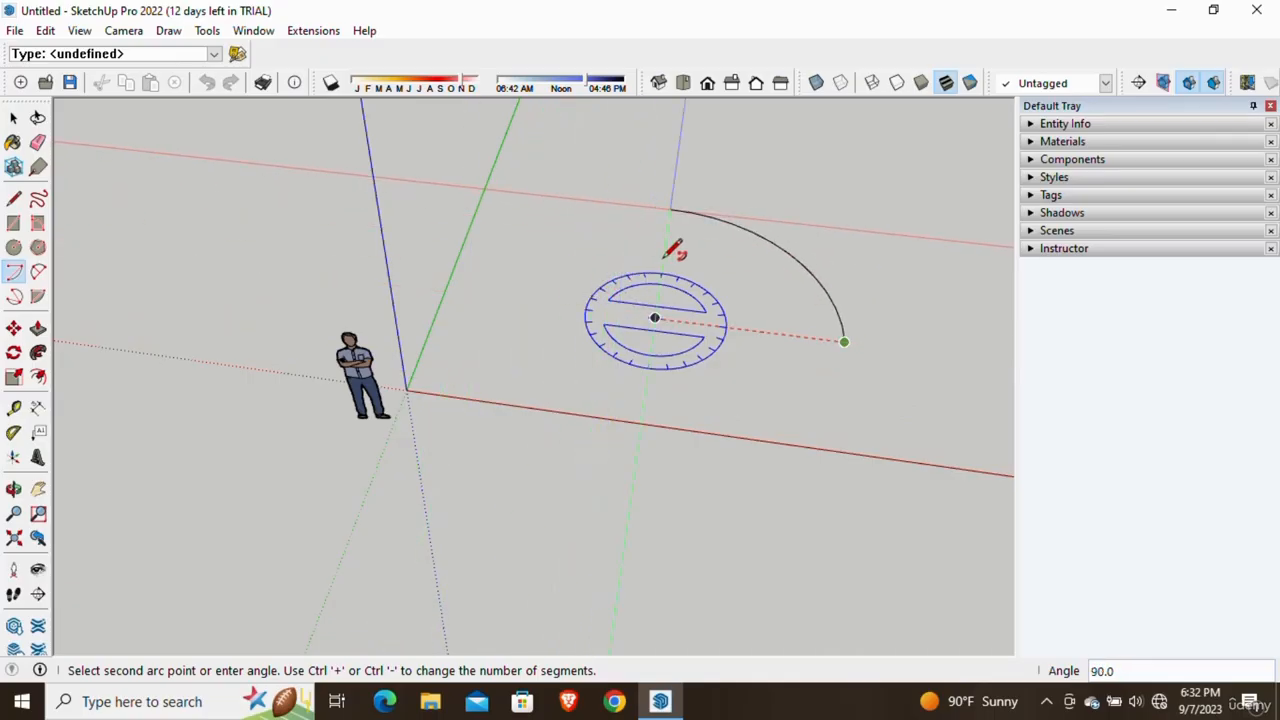
key("space")
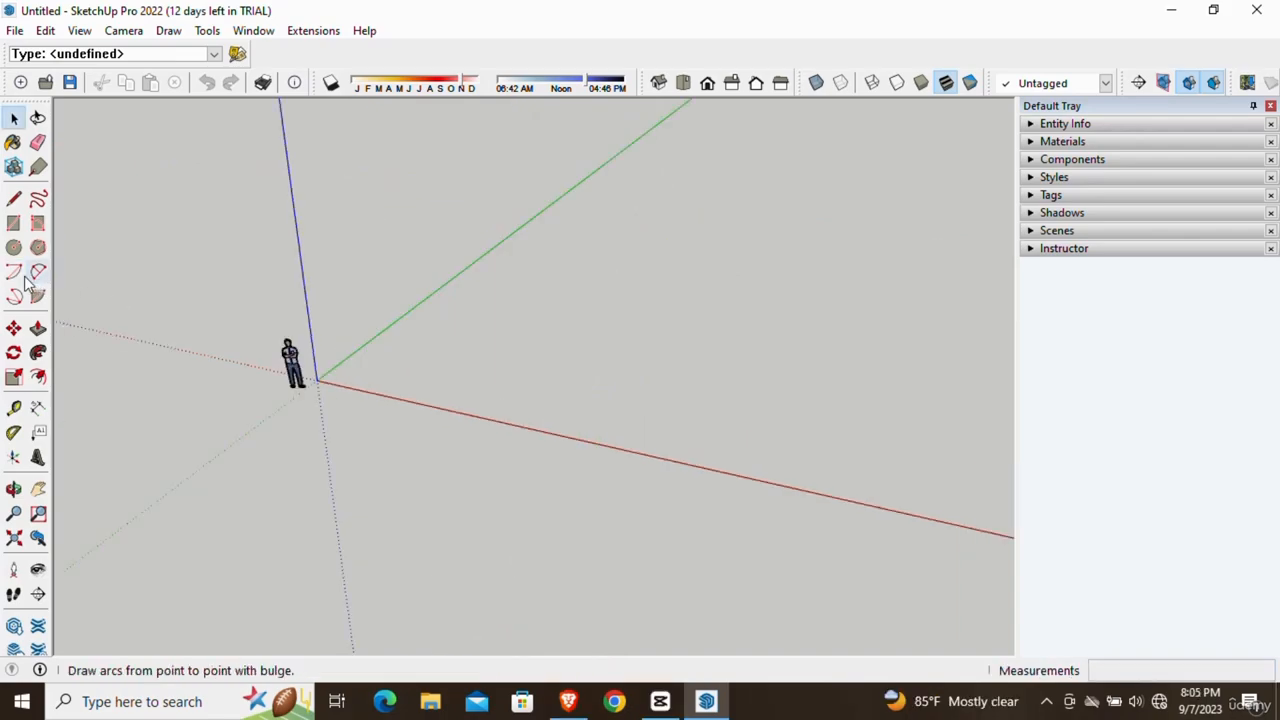
left_click(13, 271)
mouse_move(740, 400)
middle_mouse_down()
mouse_move(771, 414)
mouse_move(745, 388)
middle_mouse_up()
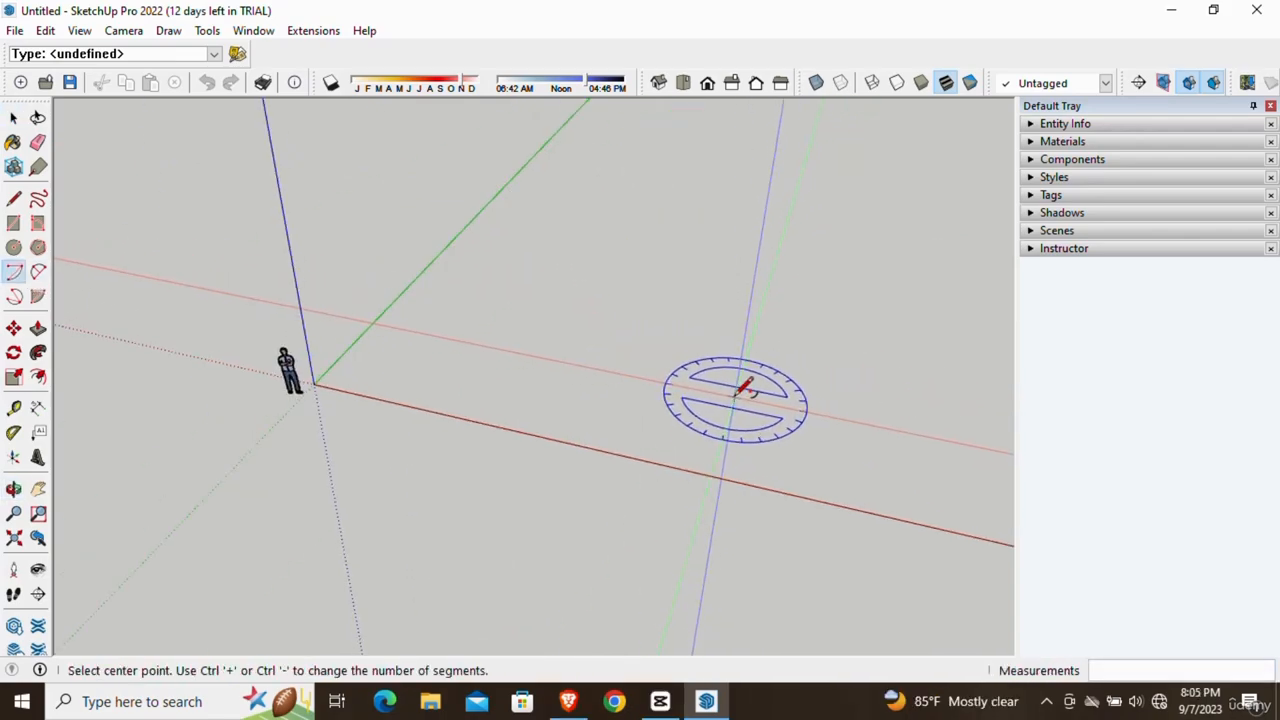
left_click(597, 377)
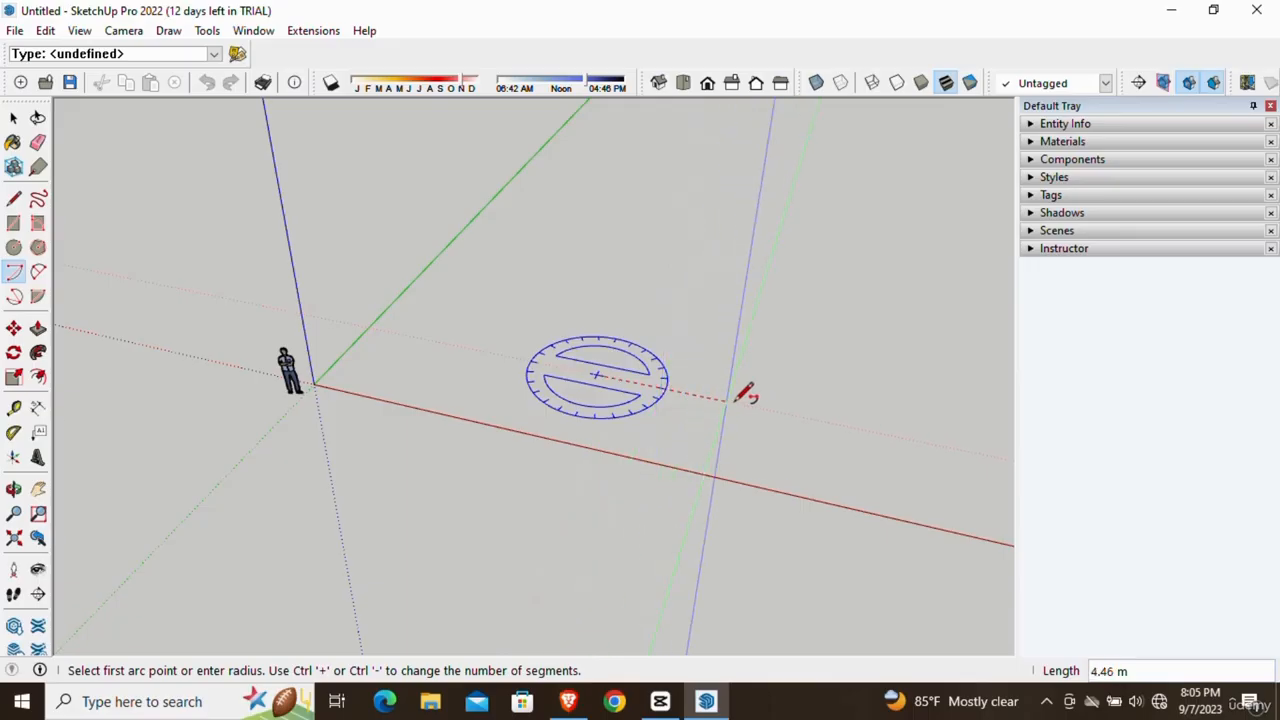
left_click(799, 414)
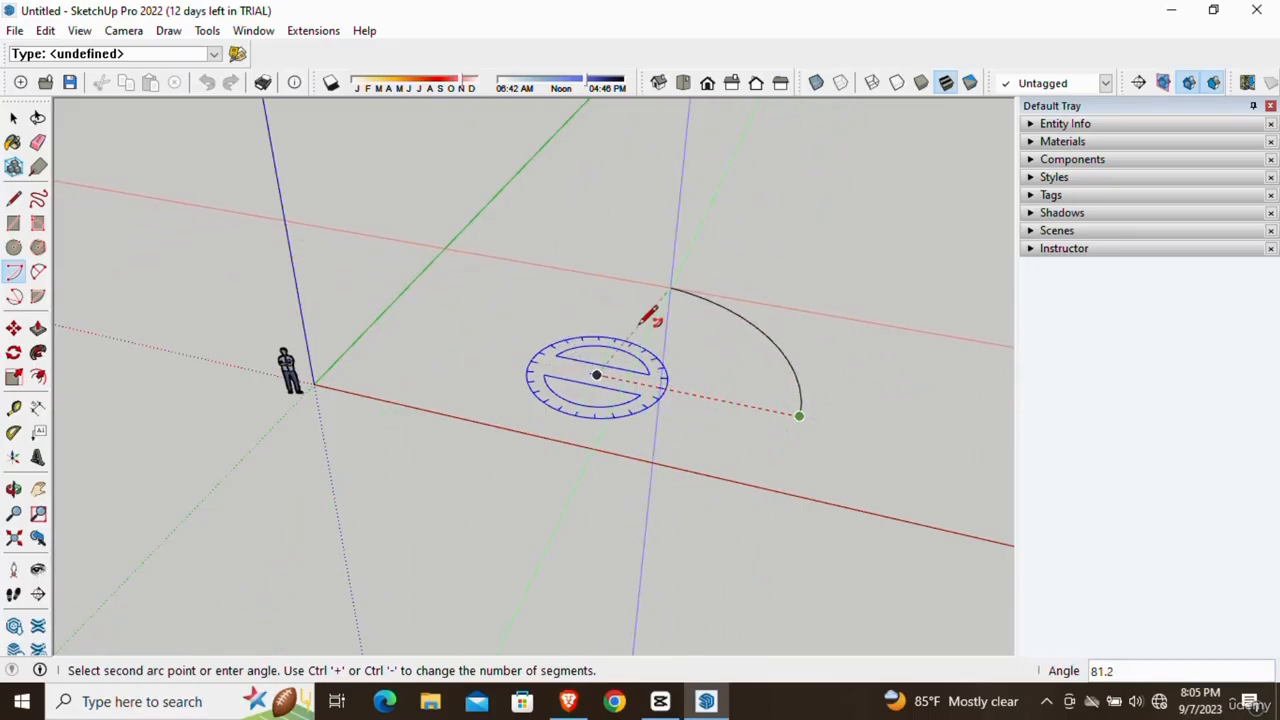
key("space")
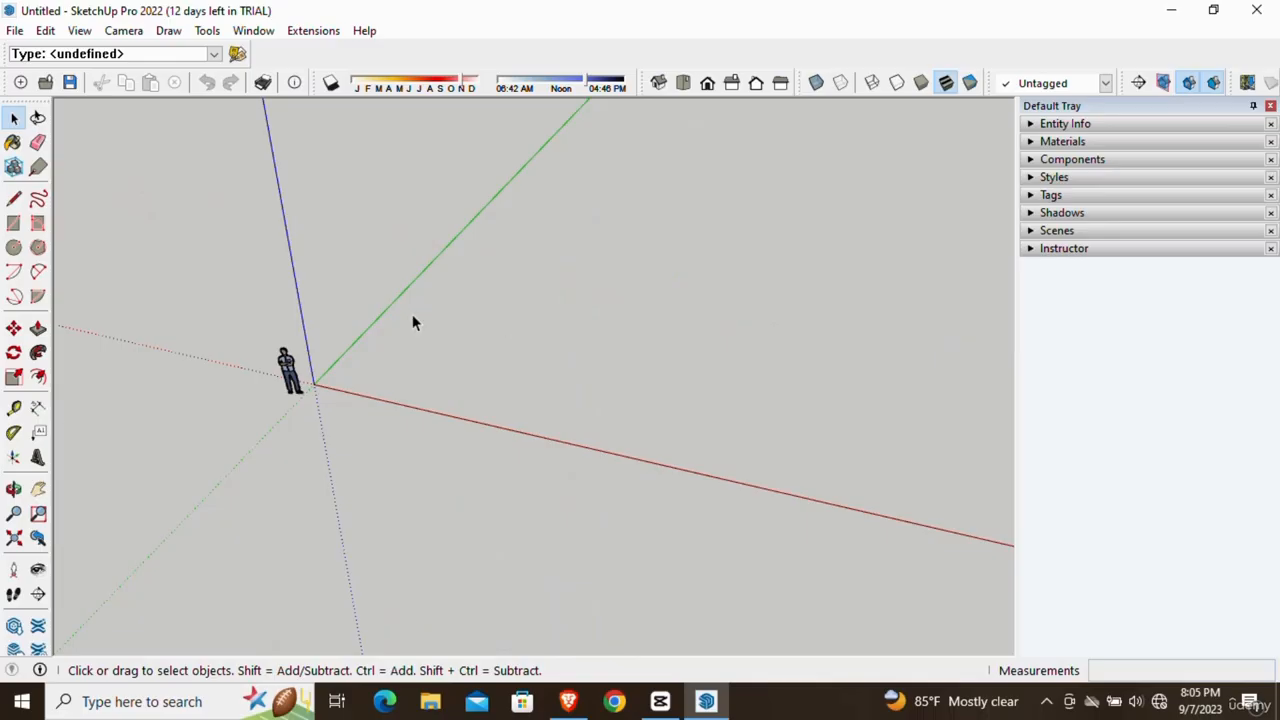
- Draw a centre-point arc on the ground plane with a 4 m radius, 96 segments and a 45-degree angle
left_click(14, 271)
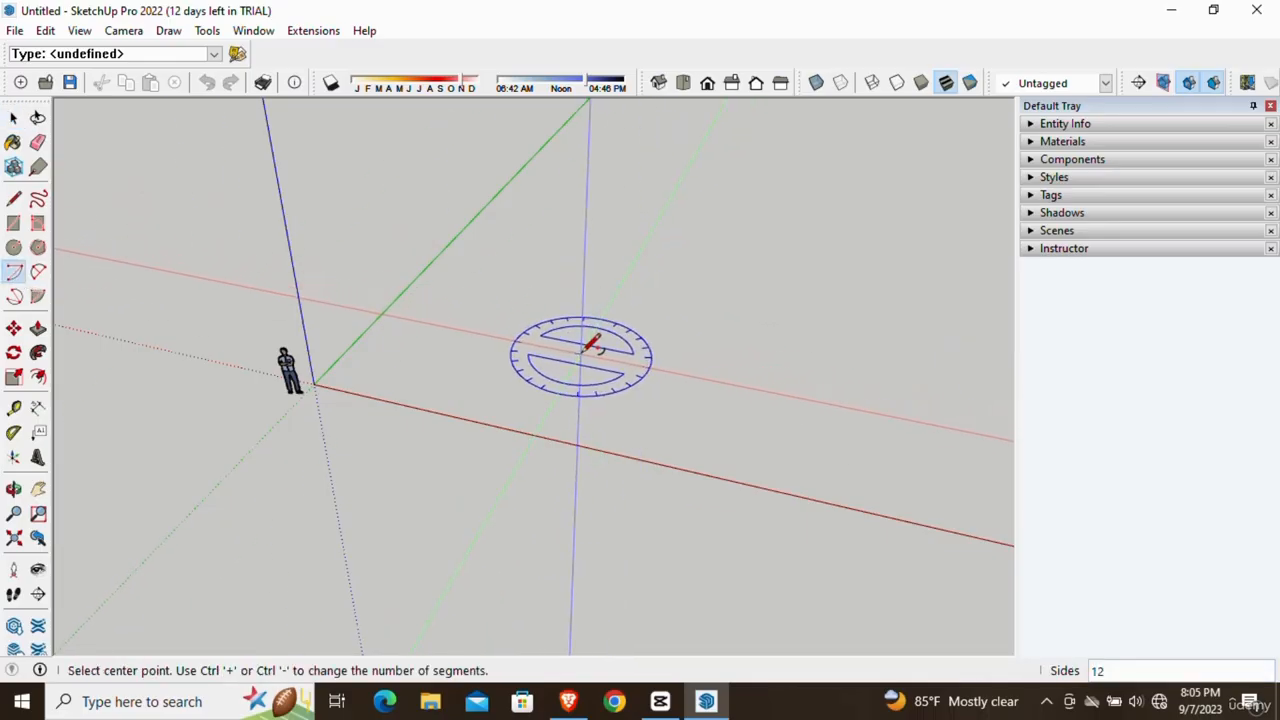
left_click(581, 355)
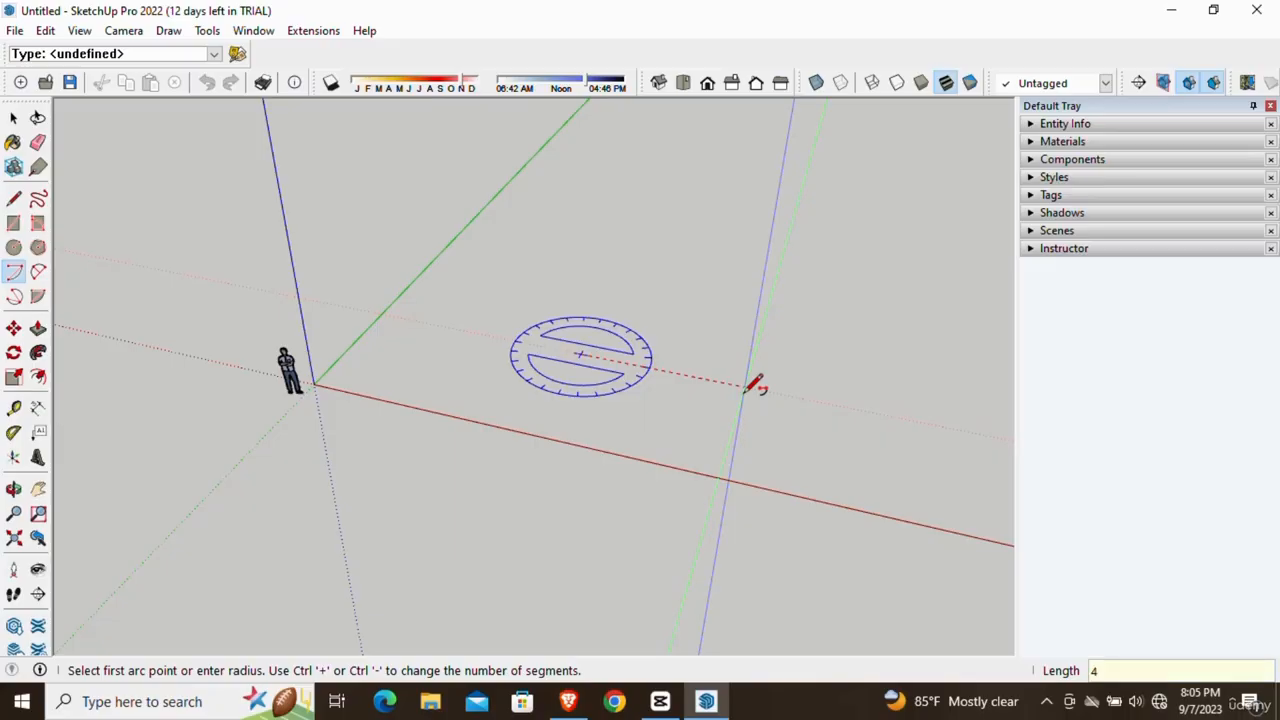
key("Return")
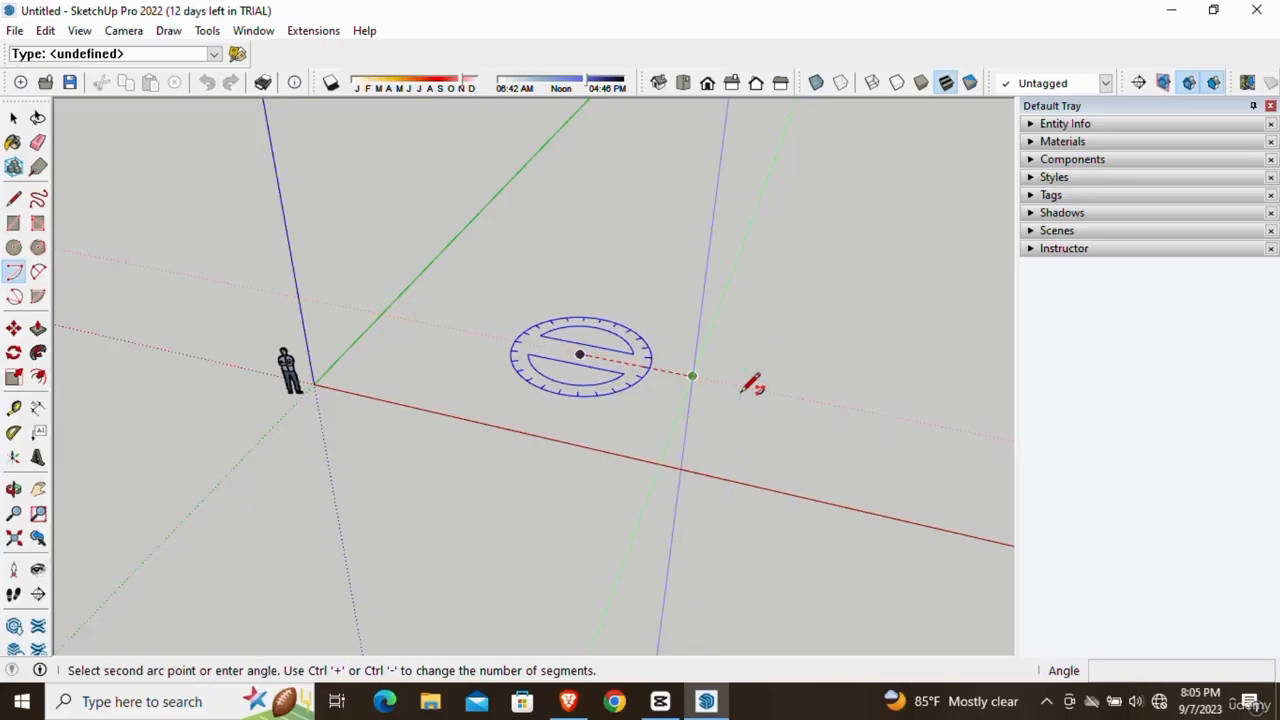
scroll(745, 384, "up", 2)
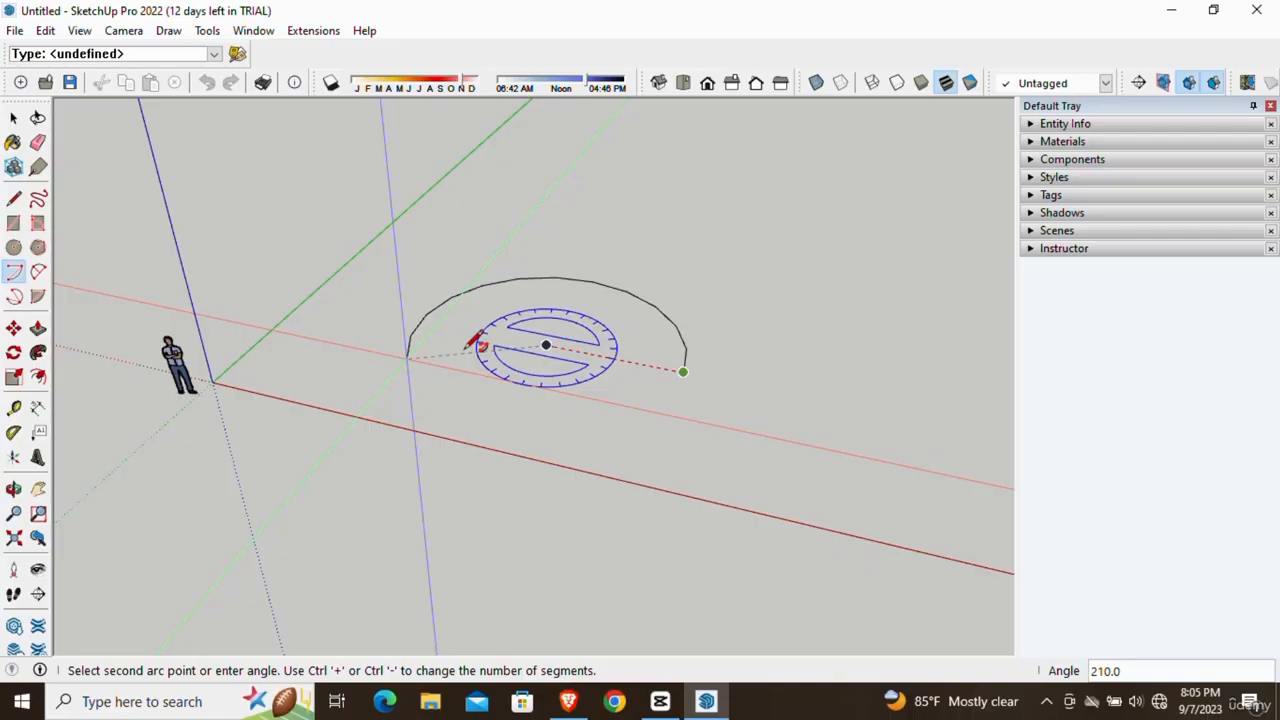
mouse_move(500, 309)
middle_mouse_down()
mouse_move(491, 391)
mouse_move(508, 293)
middle_mouse_up()
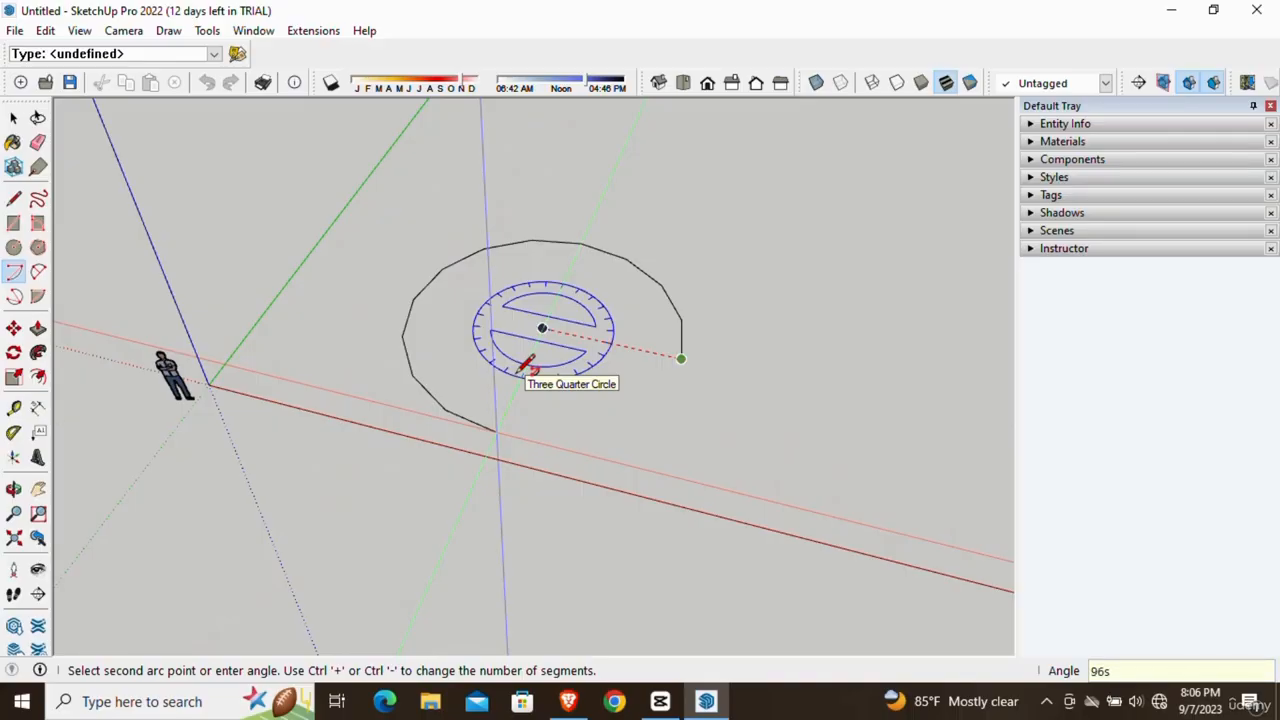
key("Return")
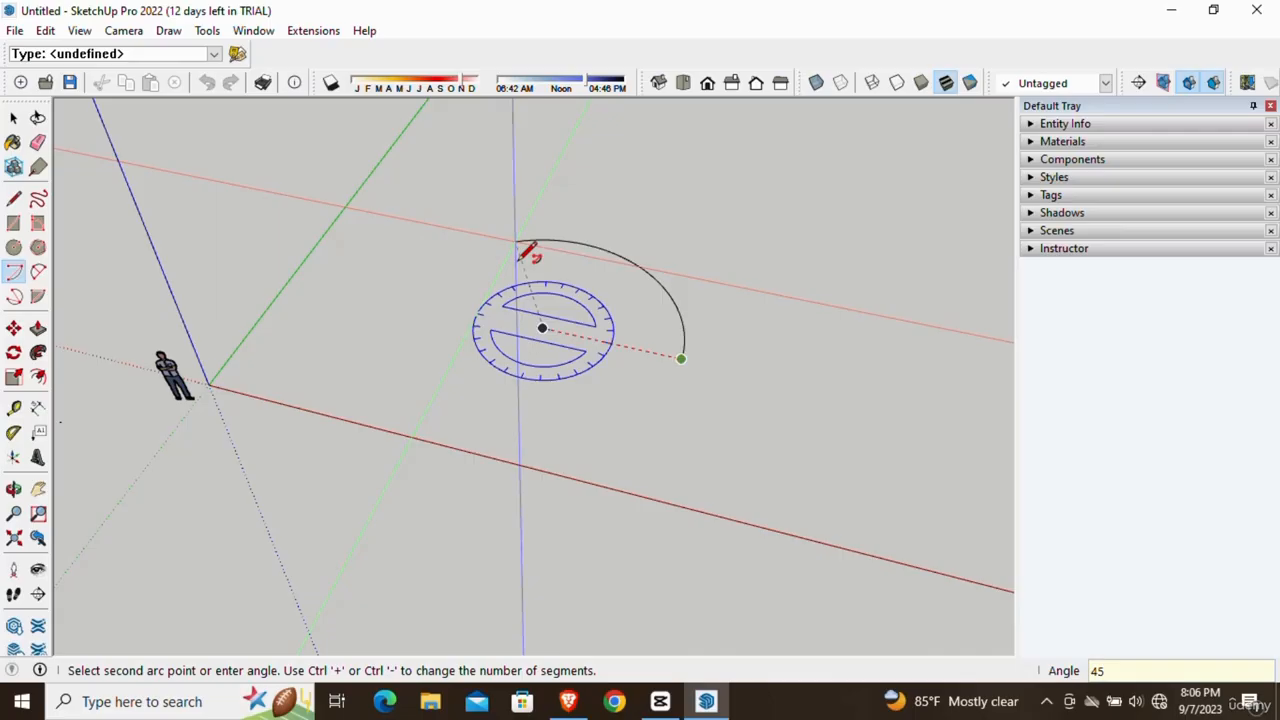
key("Return")
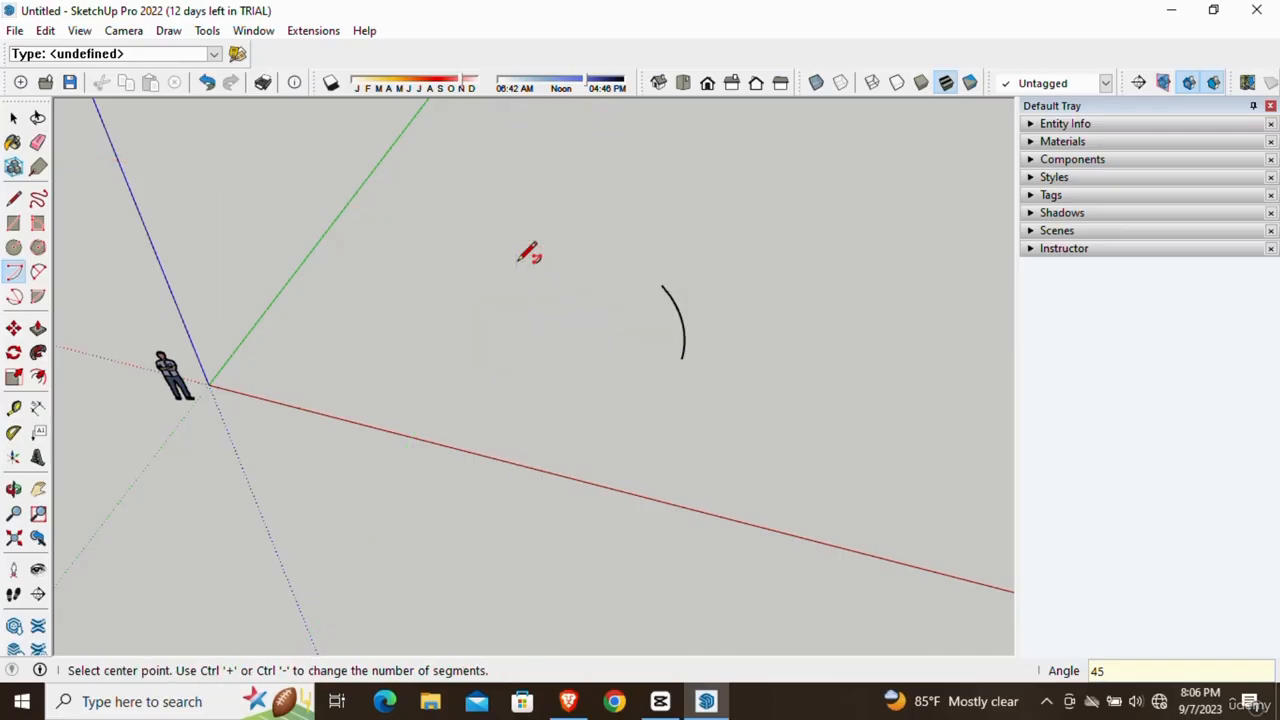
key("space")
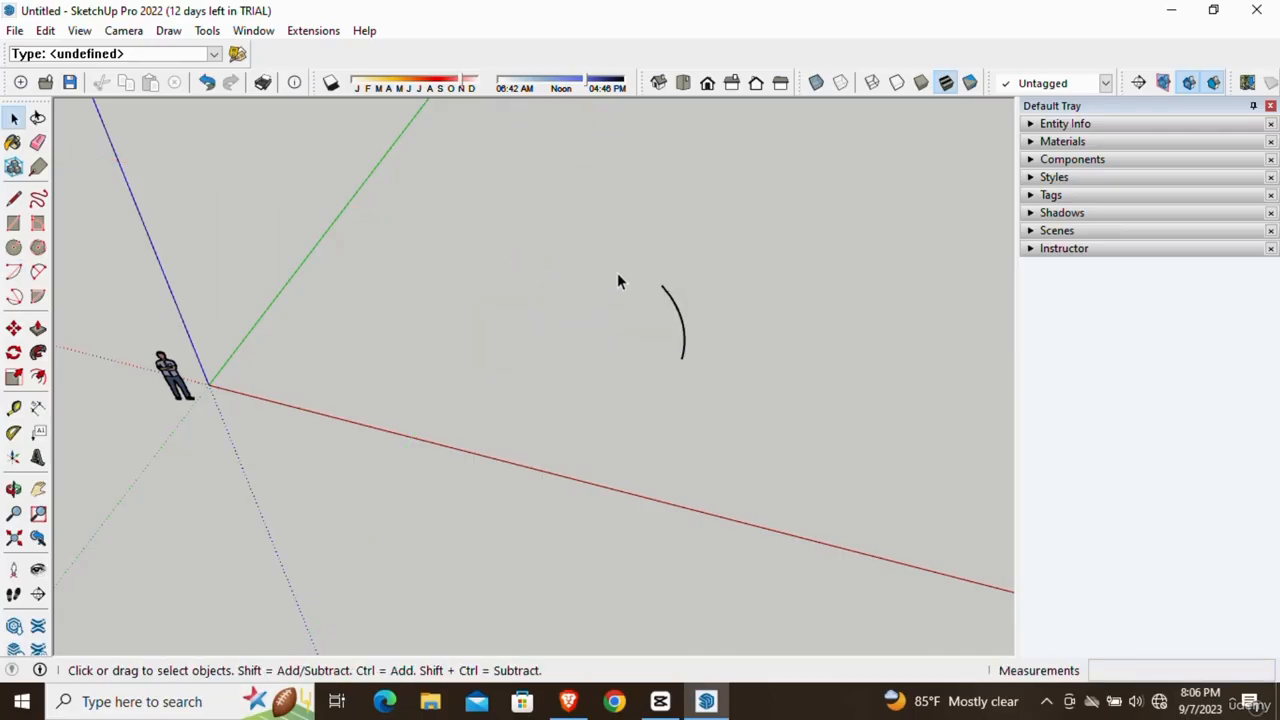
- Draw lines from both ends of the arc to its centre point to close it into a wedge-shaped face
key("l")
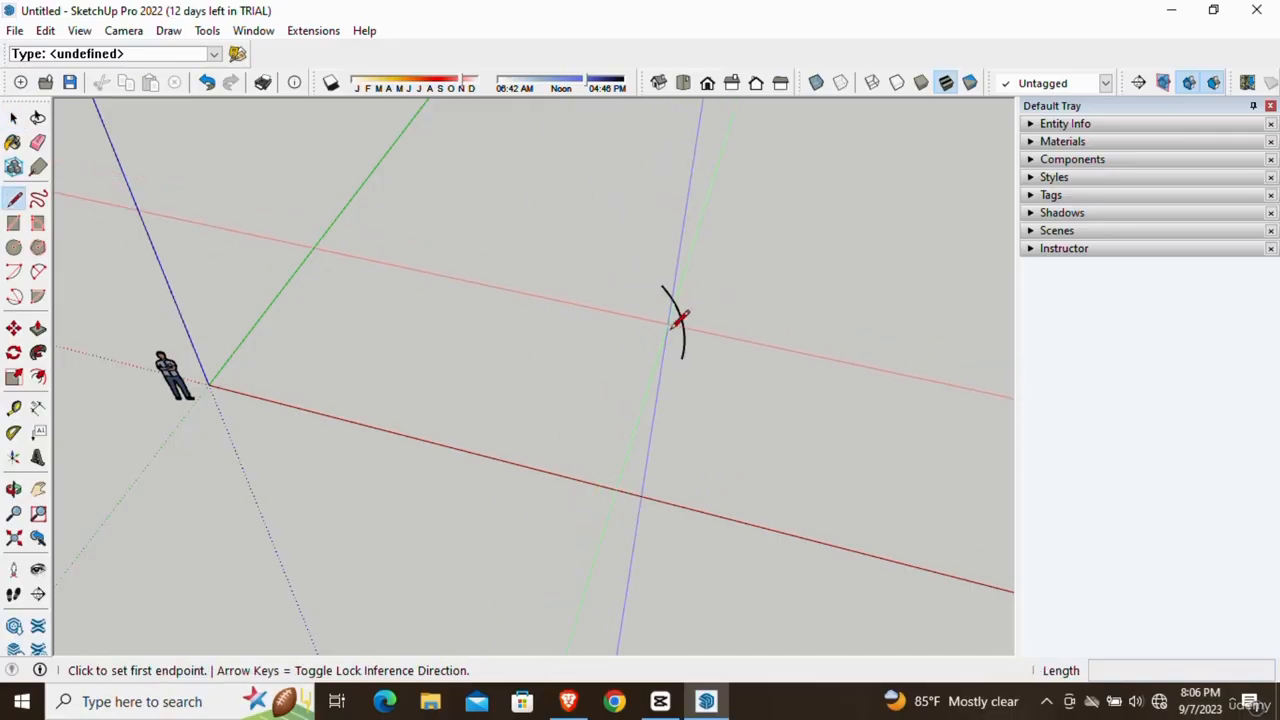
left_click(681, 358)
left_click(542, 328)
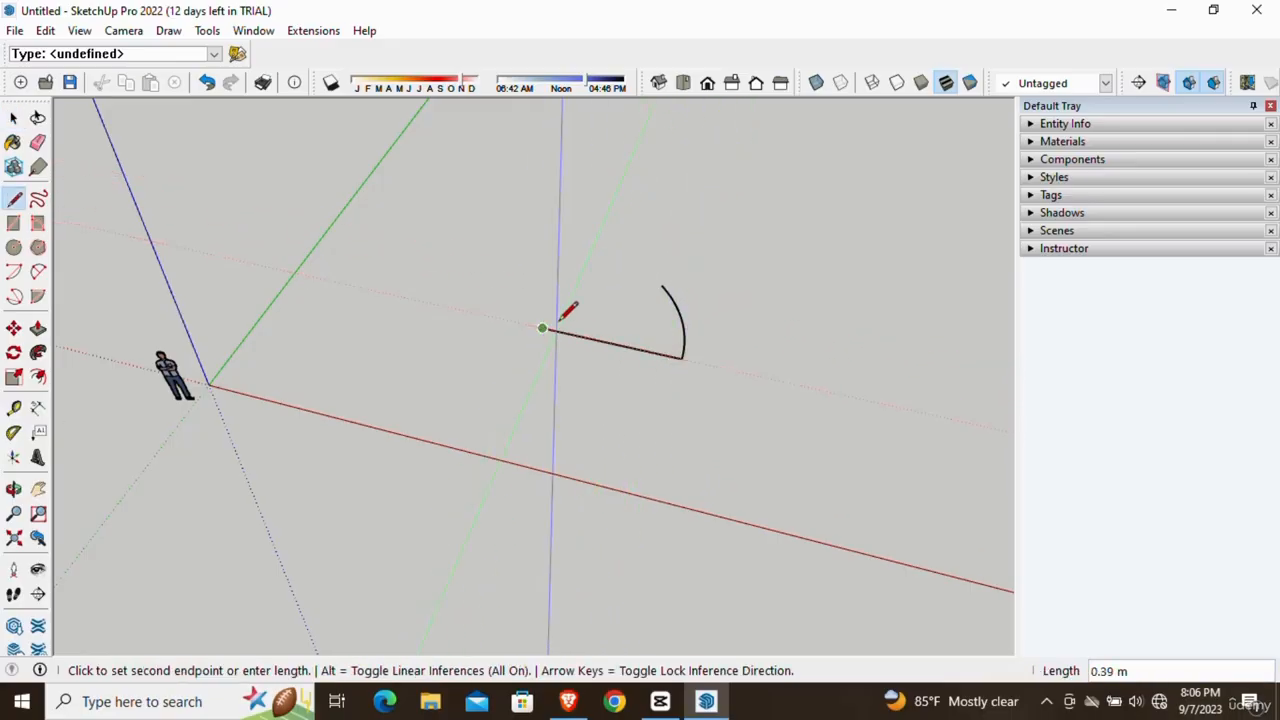
left_click(660, 285)
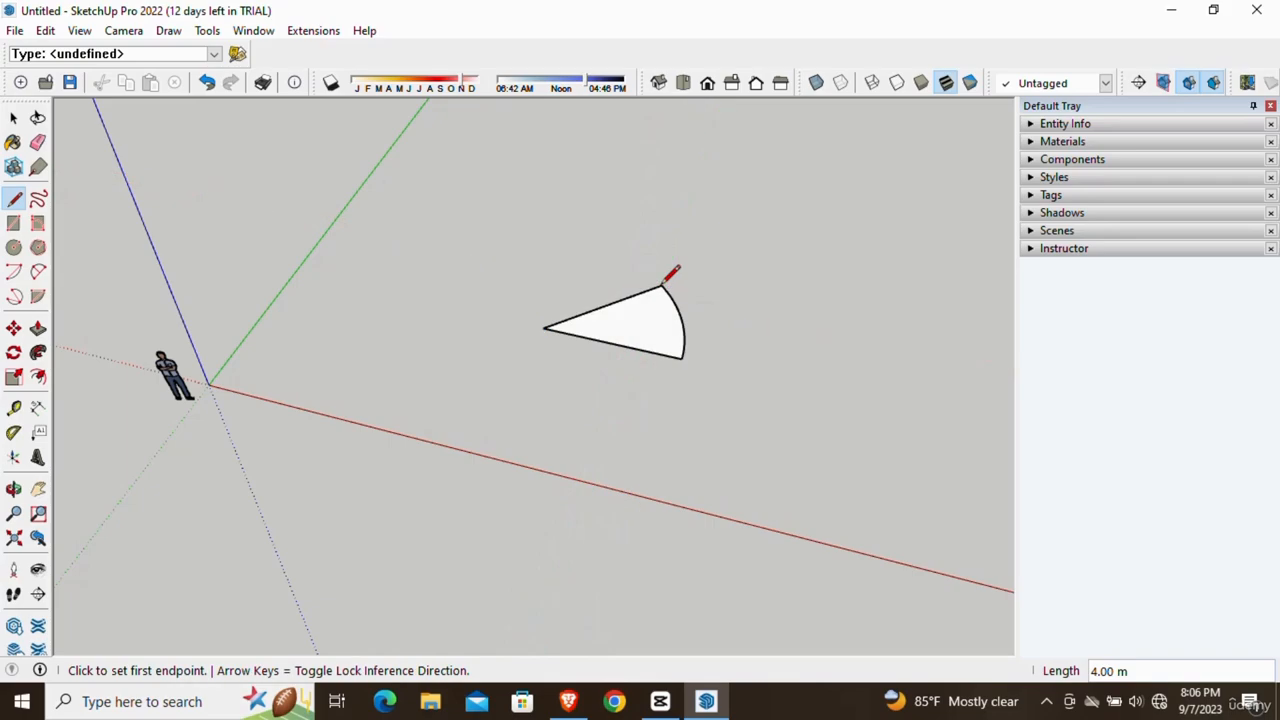
key("space")
middle_click_drag(662, 287, 642, 323)
scroll(686, 315, "up", 2)
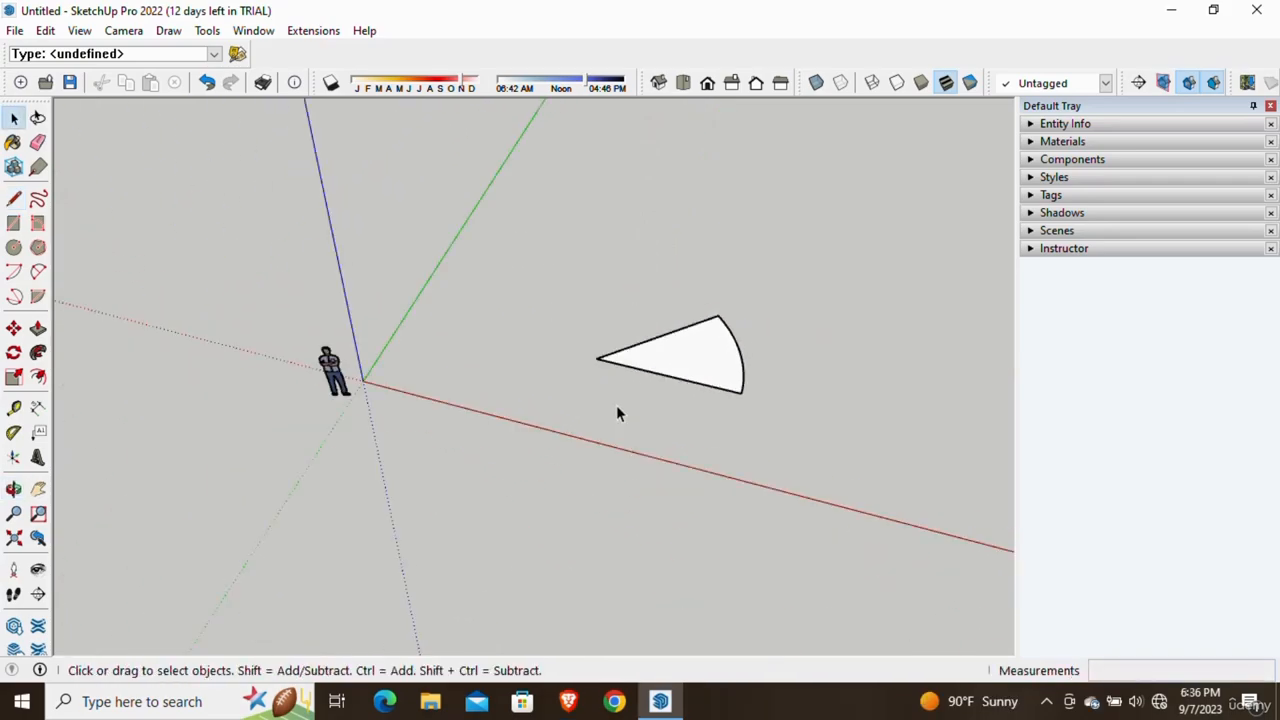
- Select the whole wedge, including its face and edges, and erase it from the model
left_click_drag(829, 260, 714, 356)
left_click_drag(586, 410, 586, 410)
right_click(682, 363)
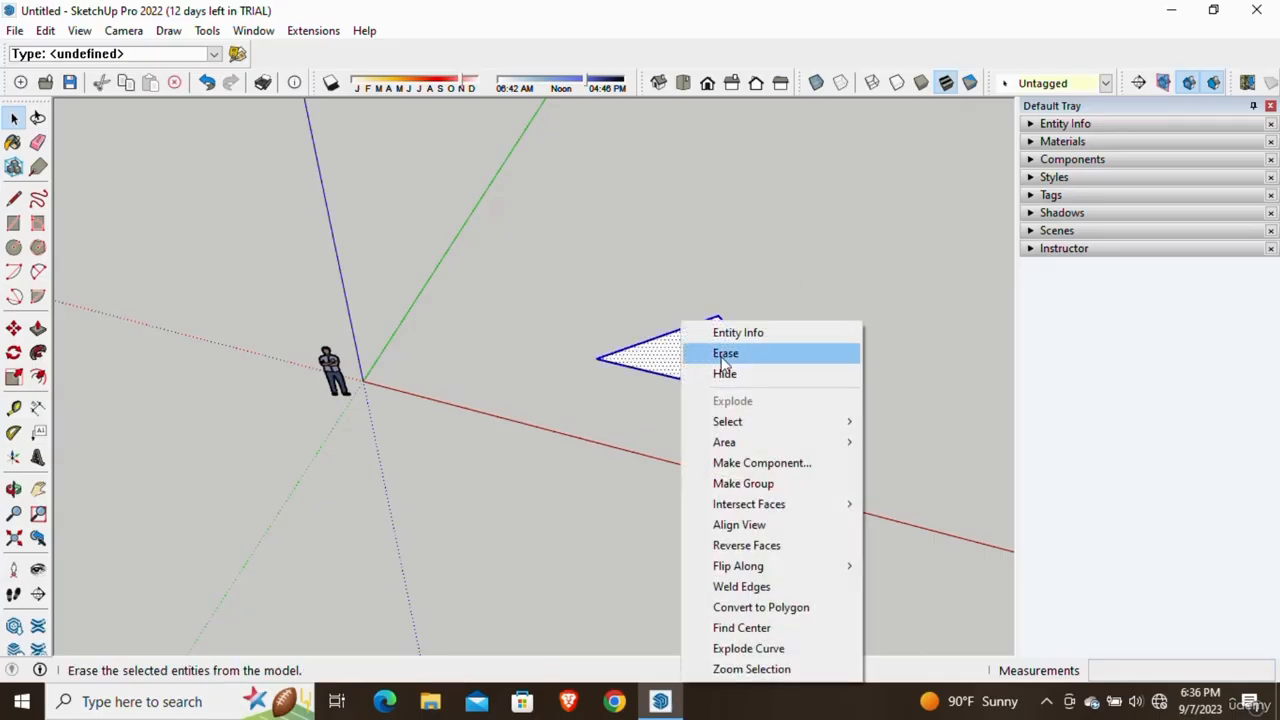
left_click(725, 356)
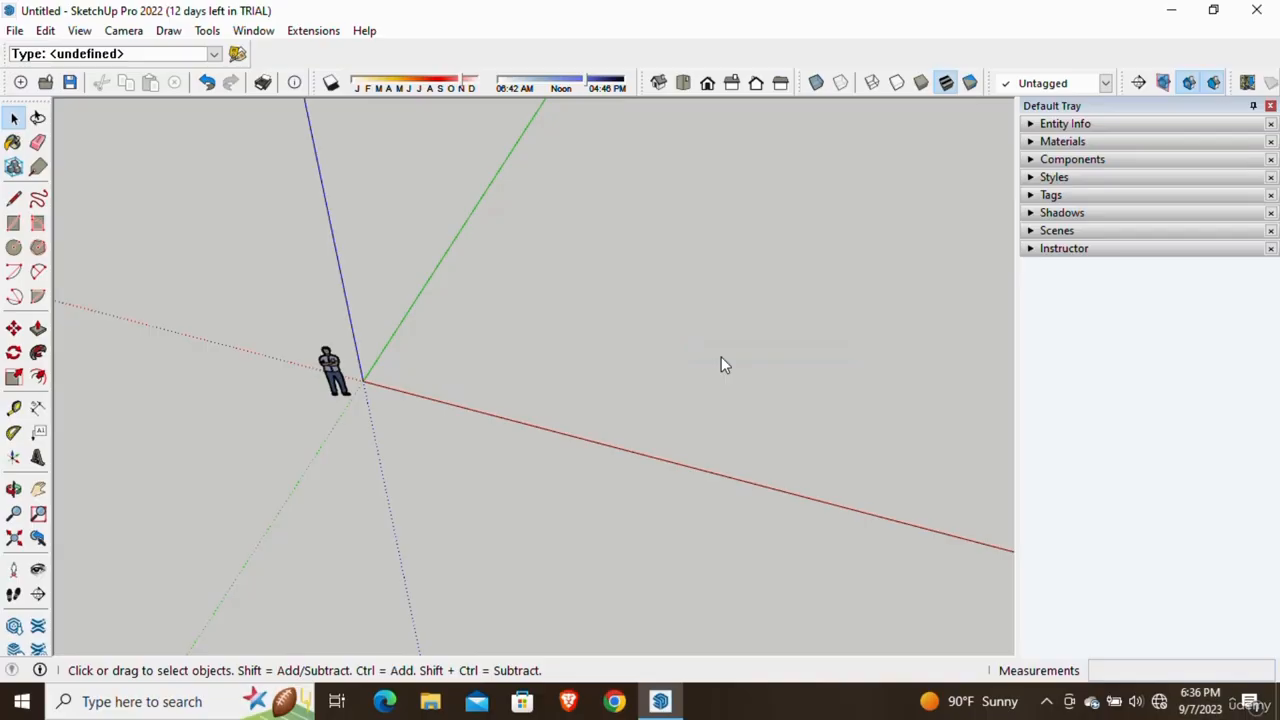
- Draw a filled sector freehand on the ground plane with the Pie tool, starting its radius along the red axis direction
middle_click_drag(724, 365, 582, 468)
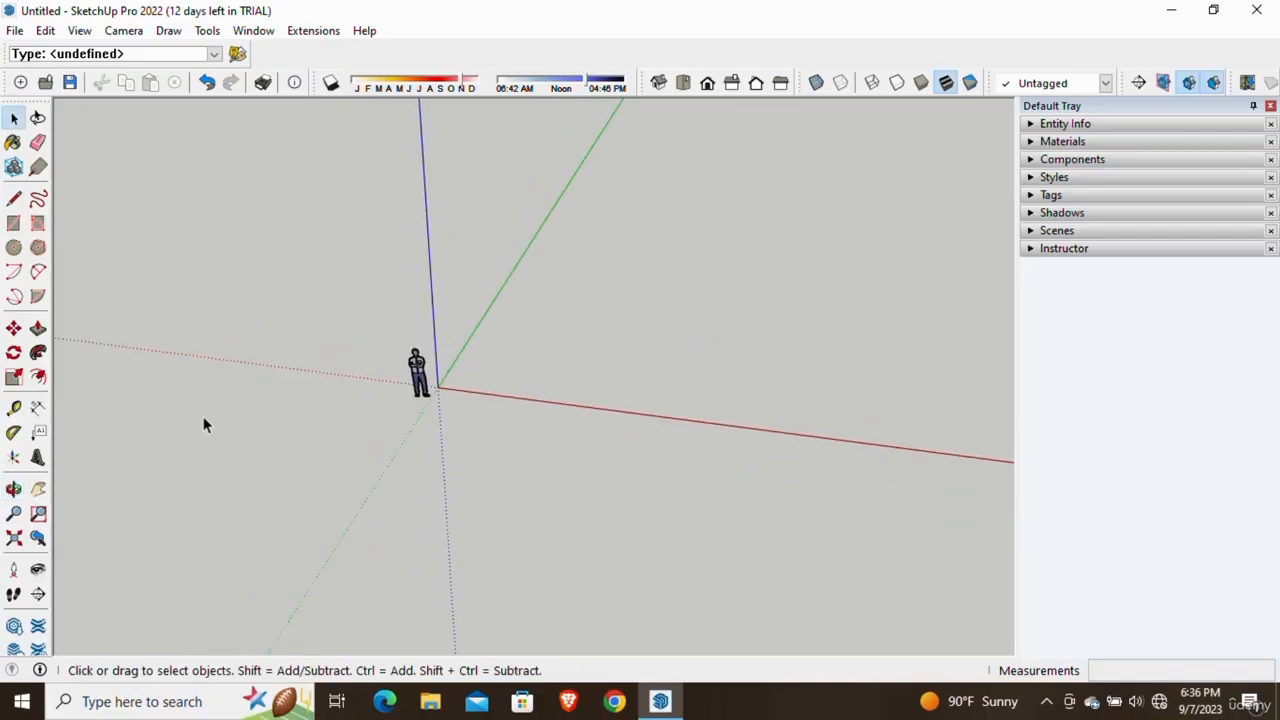
left_click(40, 298)
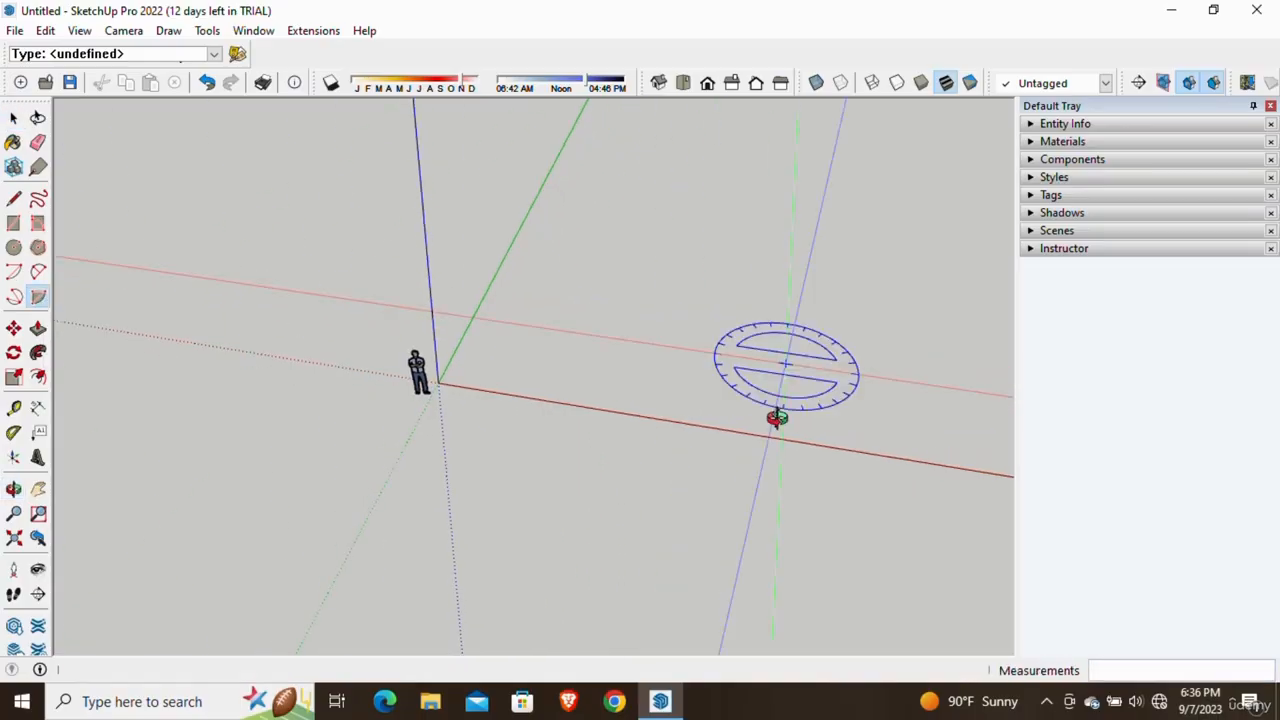
left_click(640, 350)
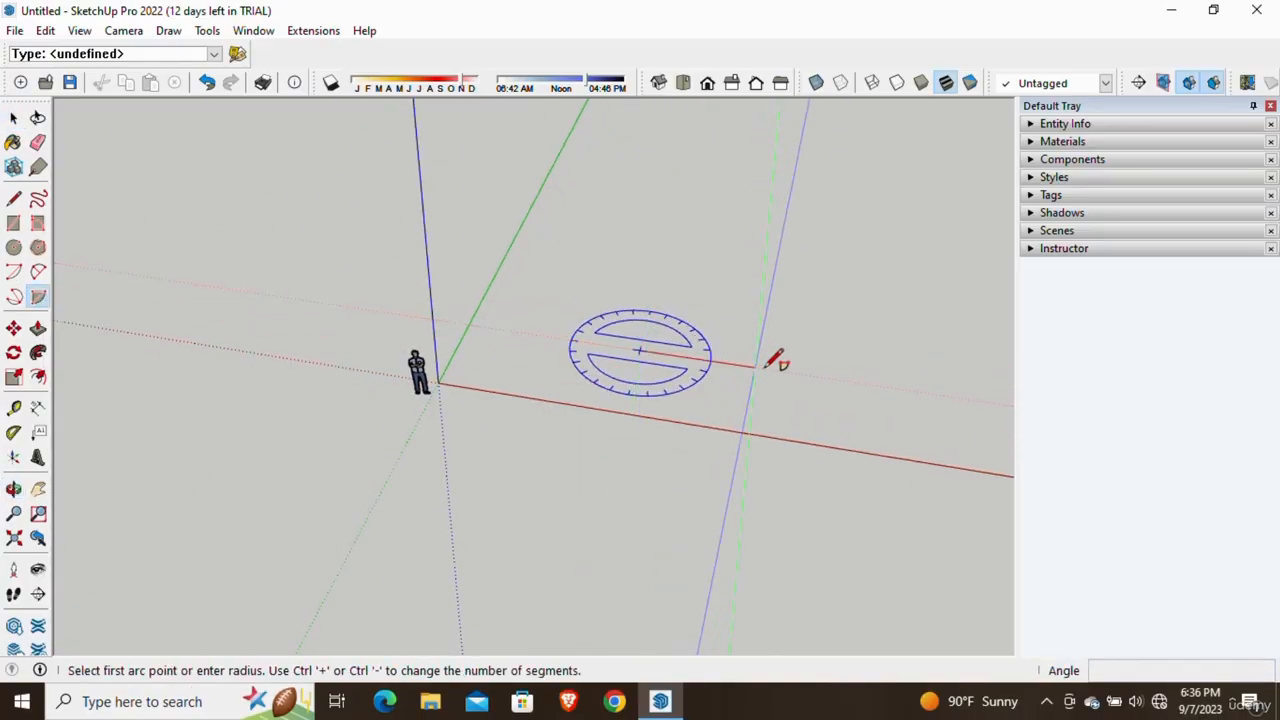
left_click(757, 361)
middle_click_drag(723, 266, 757, 369)
left_click(667, 254)
key("space")
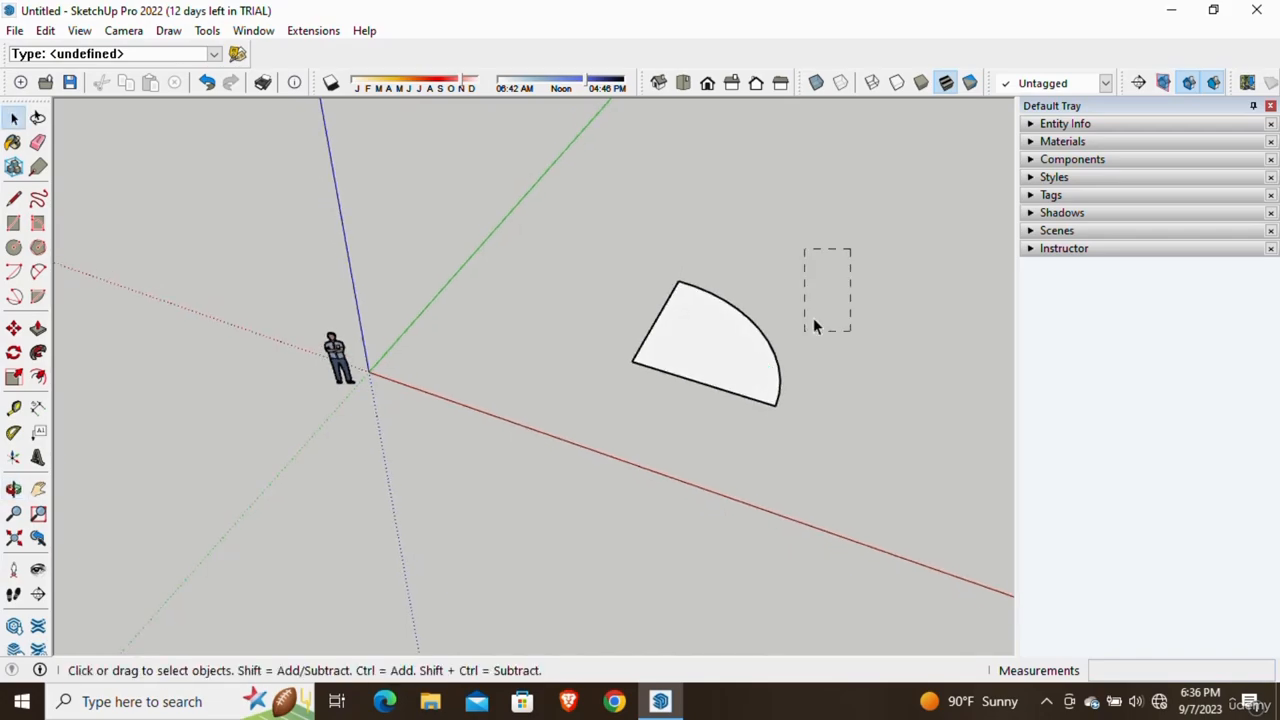
- Select the complete pie sector and erase it
left_click_drag(598, 414, 599, 415)
right_click(697, 322)
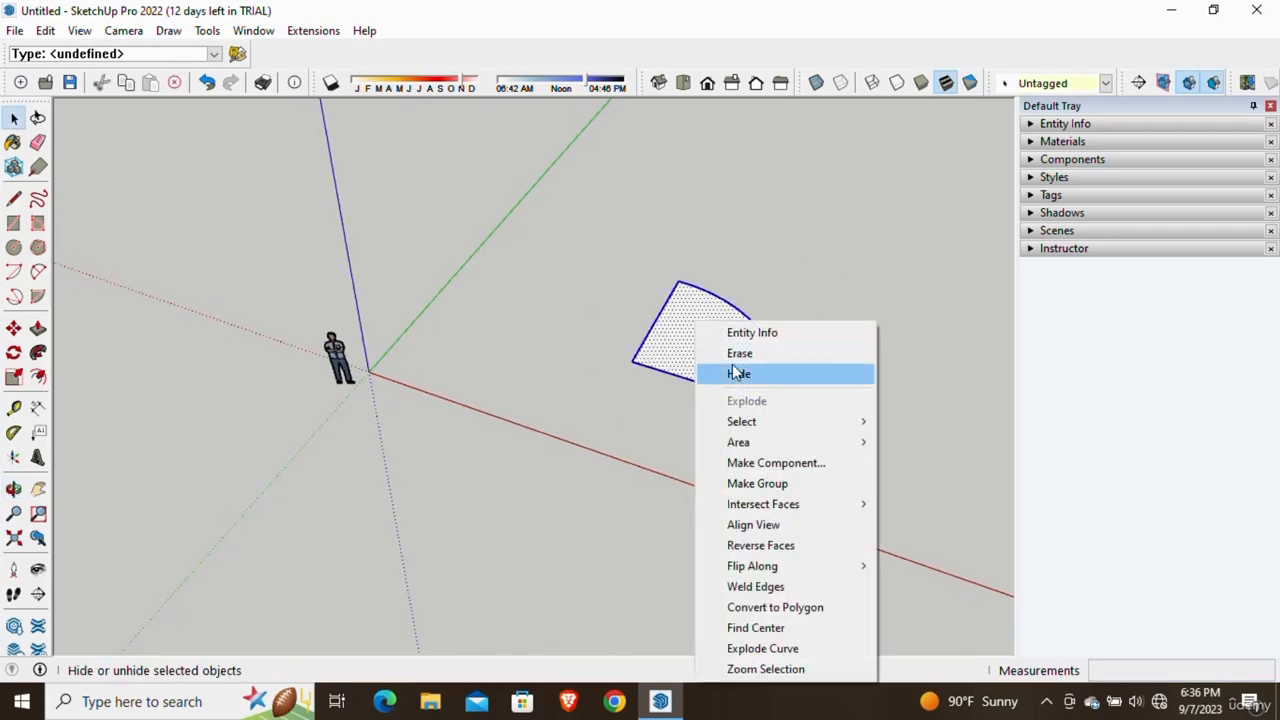
left_click(738, 356)
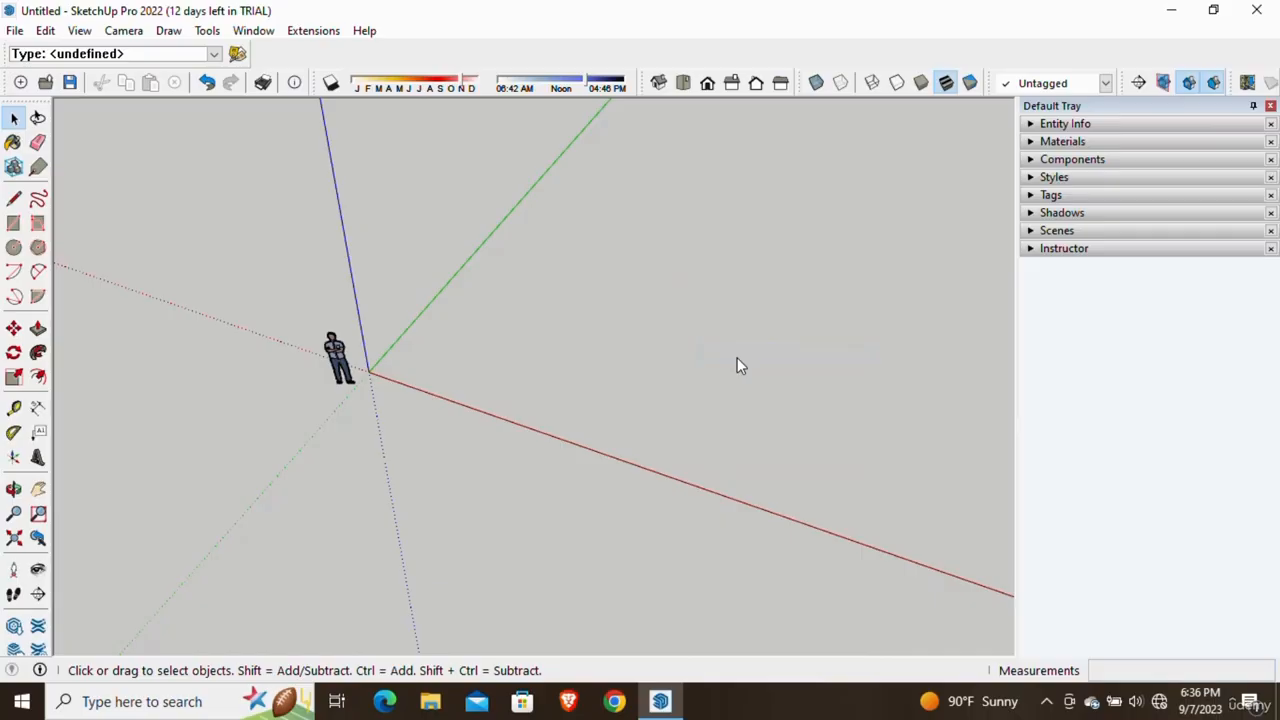
- Draw a two-point arc on the ground plane with its endpoints along the red axis direction and a bulge of 1 m
middle_click_drag(777, 422, 614, 475)
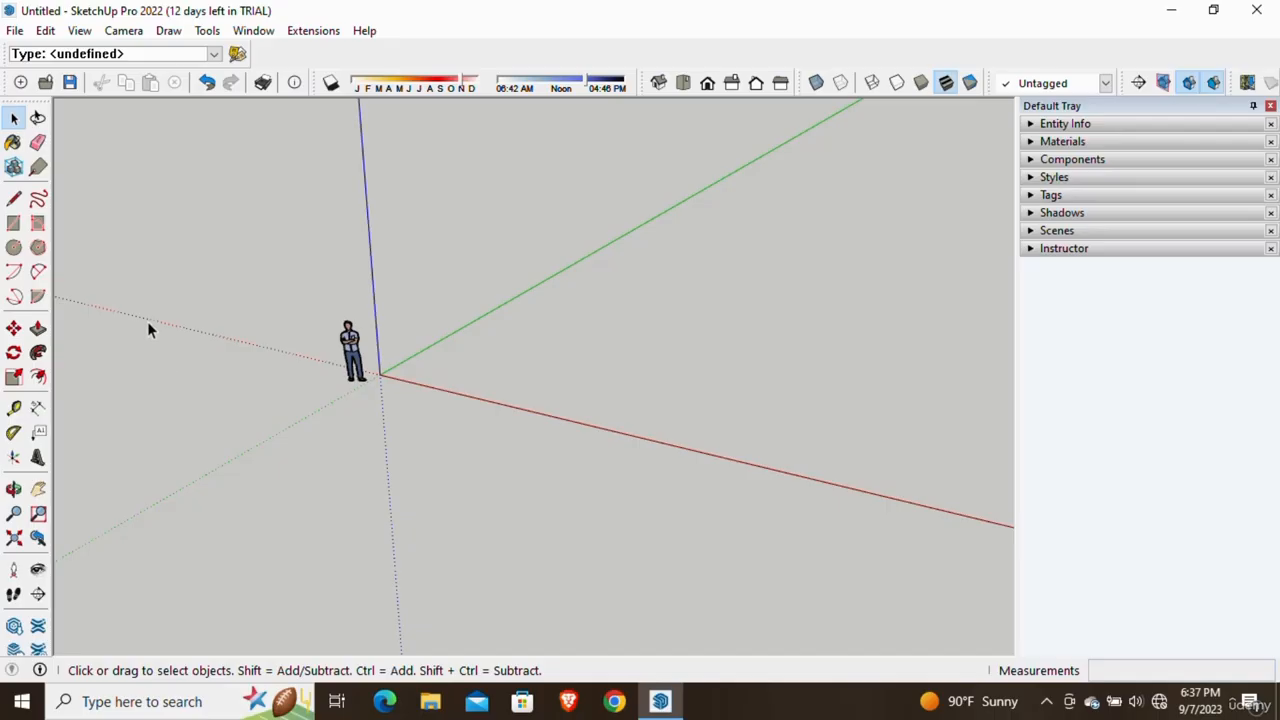
left_click(38, 272)
middle_click_drag(680, 403, 686, 354)
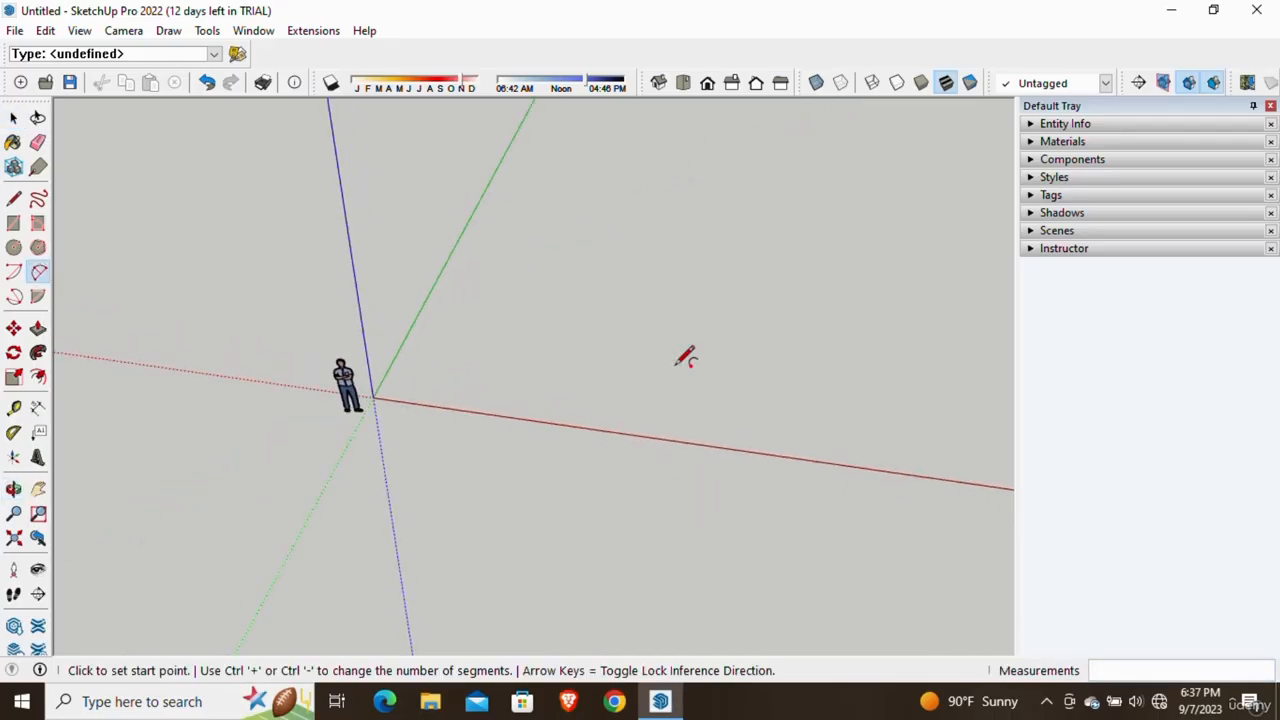
left_click(591, 357)
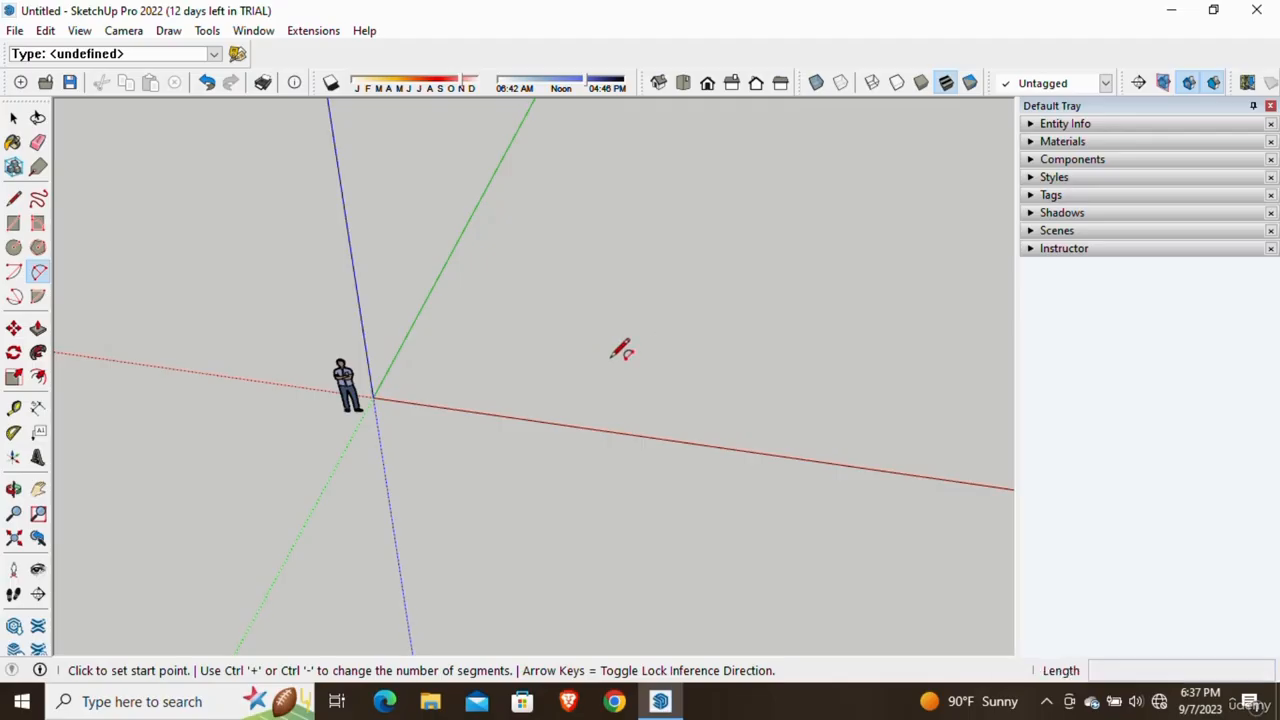
left_click(740, 377)
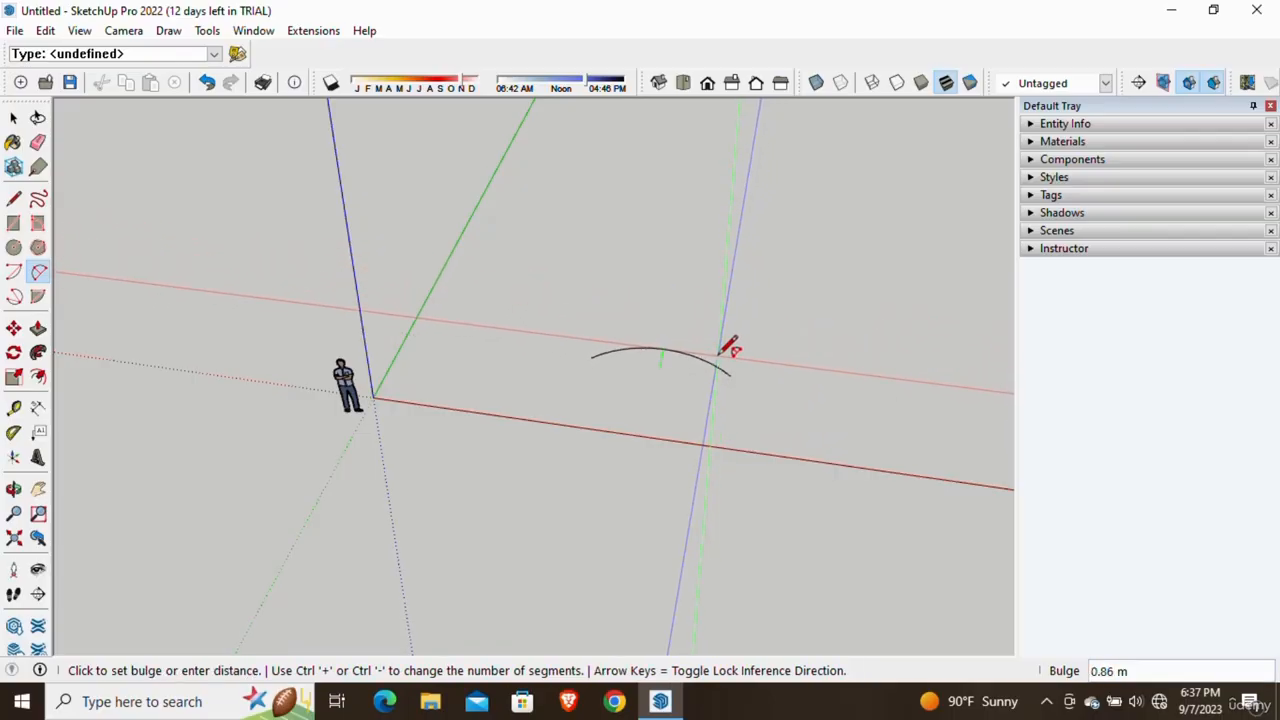
key("o")
left_click_drag(717, 317, 719, 355)
middle_click_drag(719, 355, 737, 343)
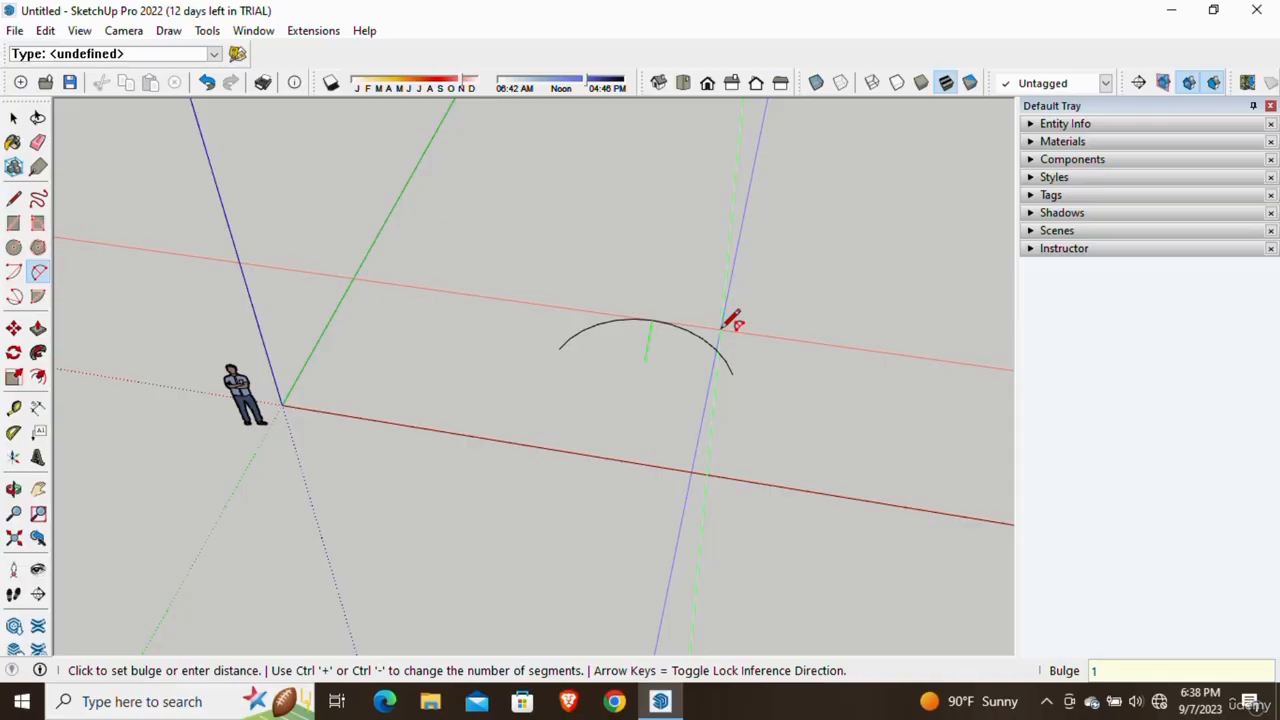
key("Return")
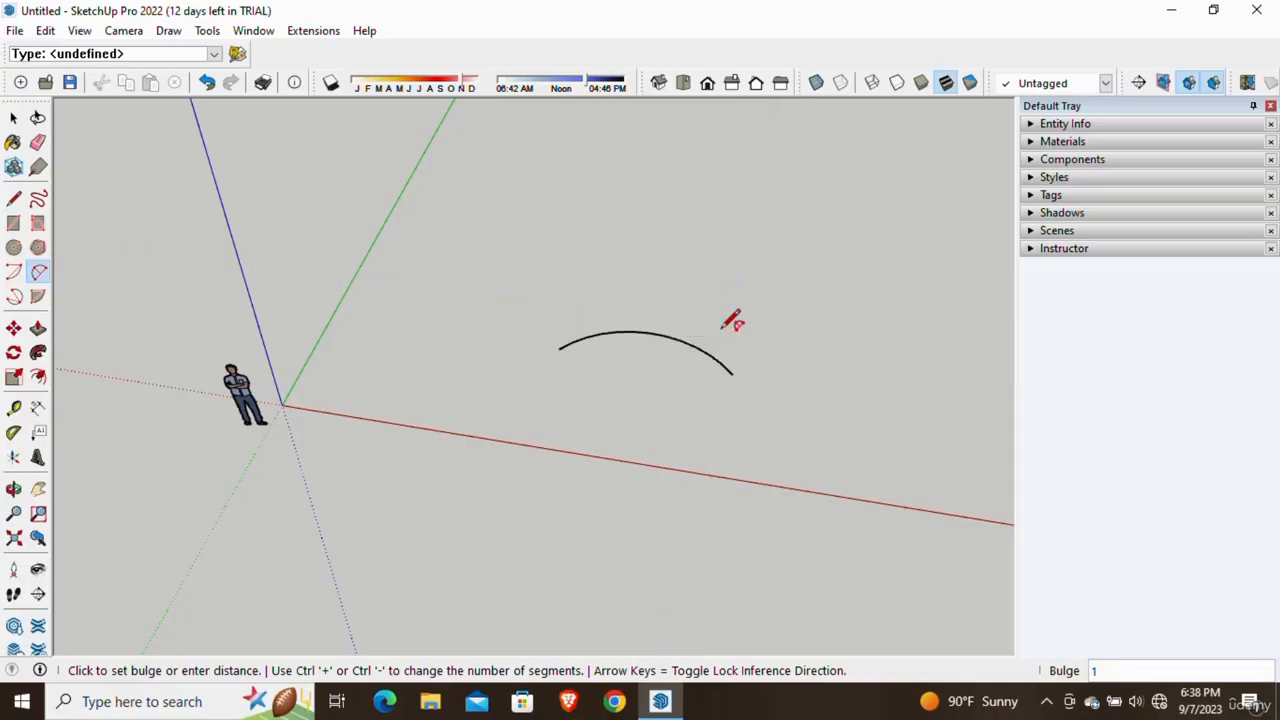
- Start a three-point arc on the ground plane by placing its start point and a second point along its curve
scroll(722, 329, "up", 2)
middle_click_drag(722, 329, 722, 391)
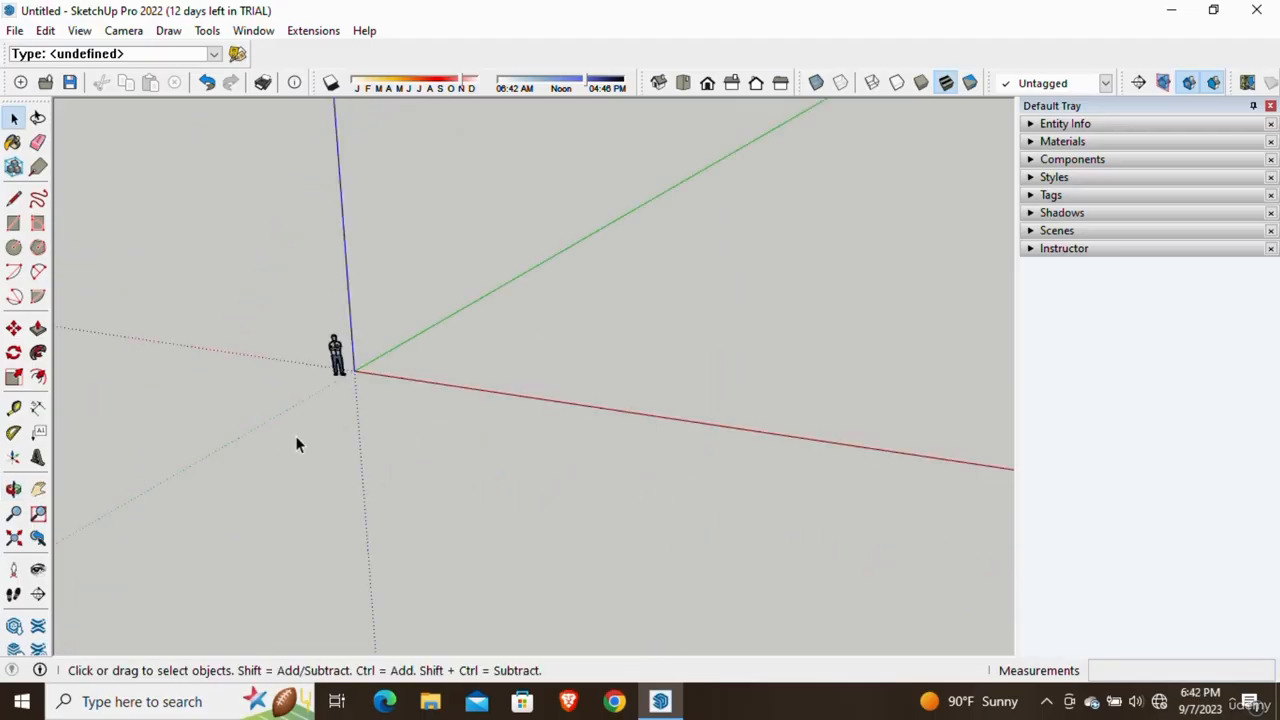
left_click(15, 298)
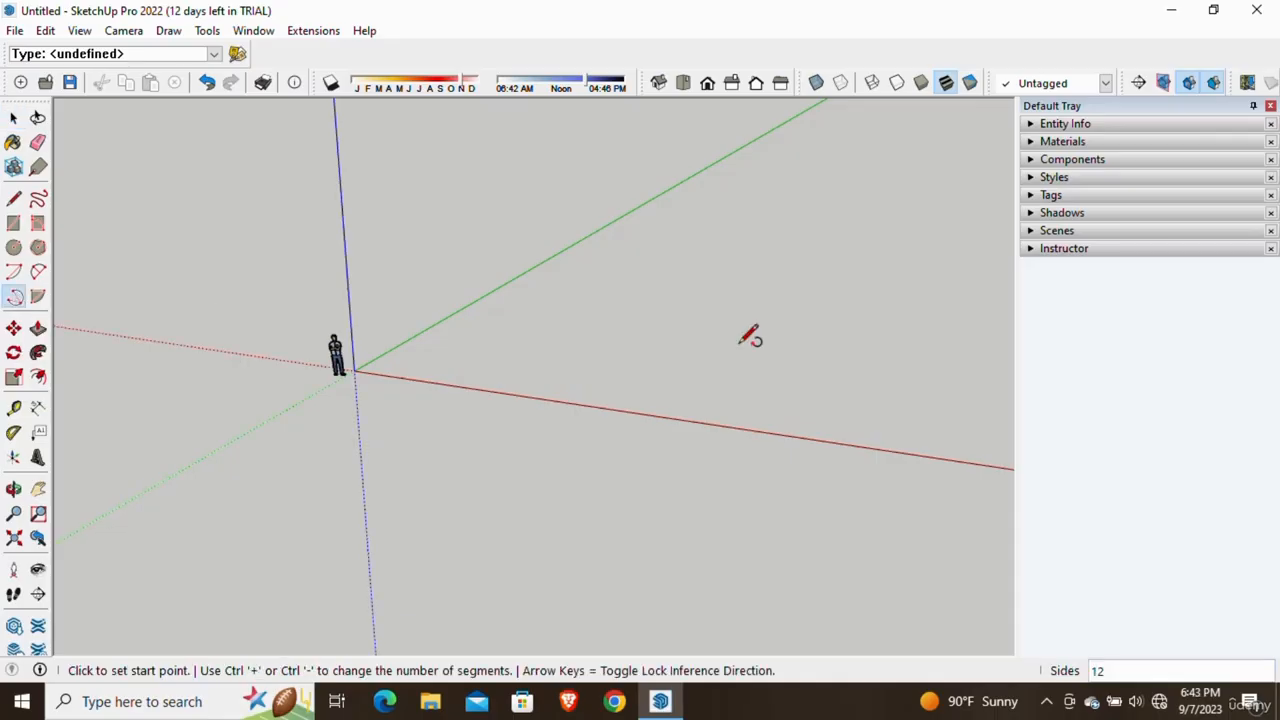
middle_click_drag(749, 334, 662, 414)
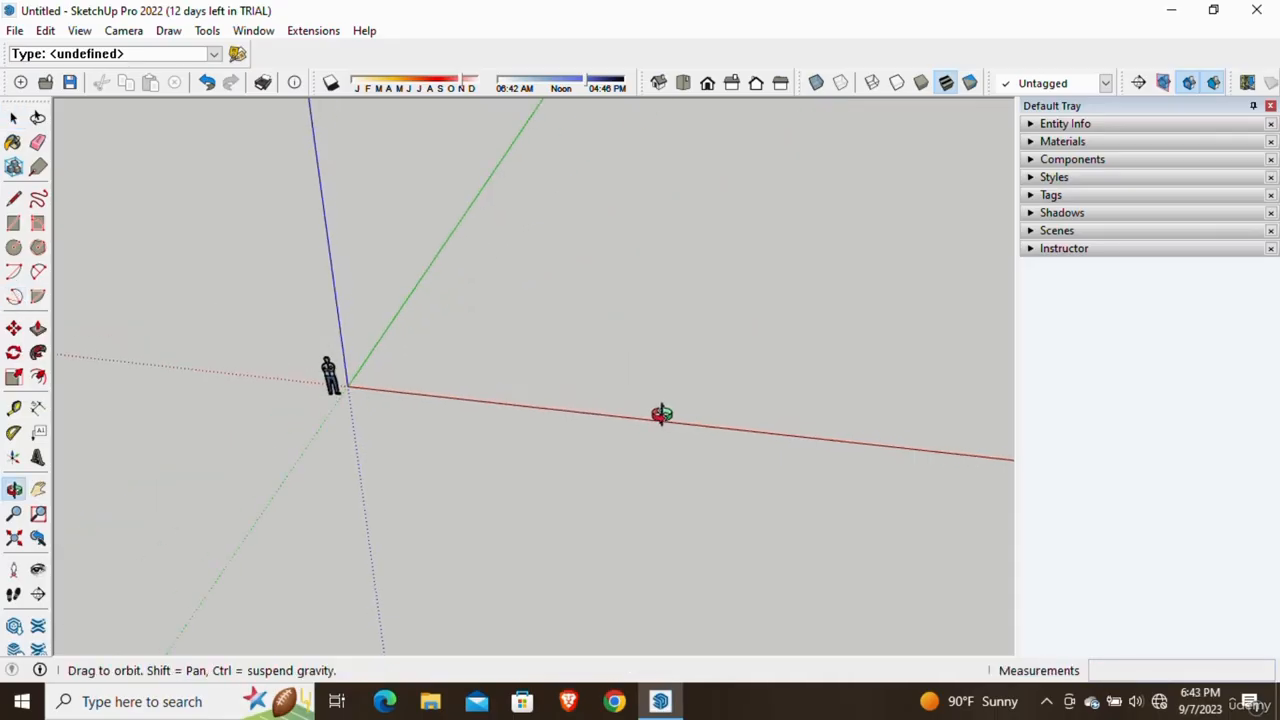
left_click(569, 347)
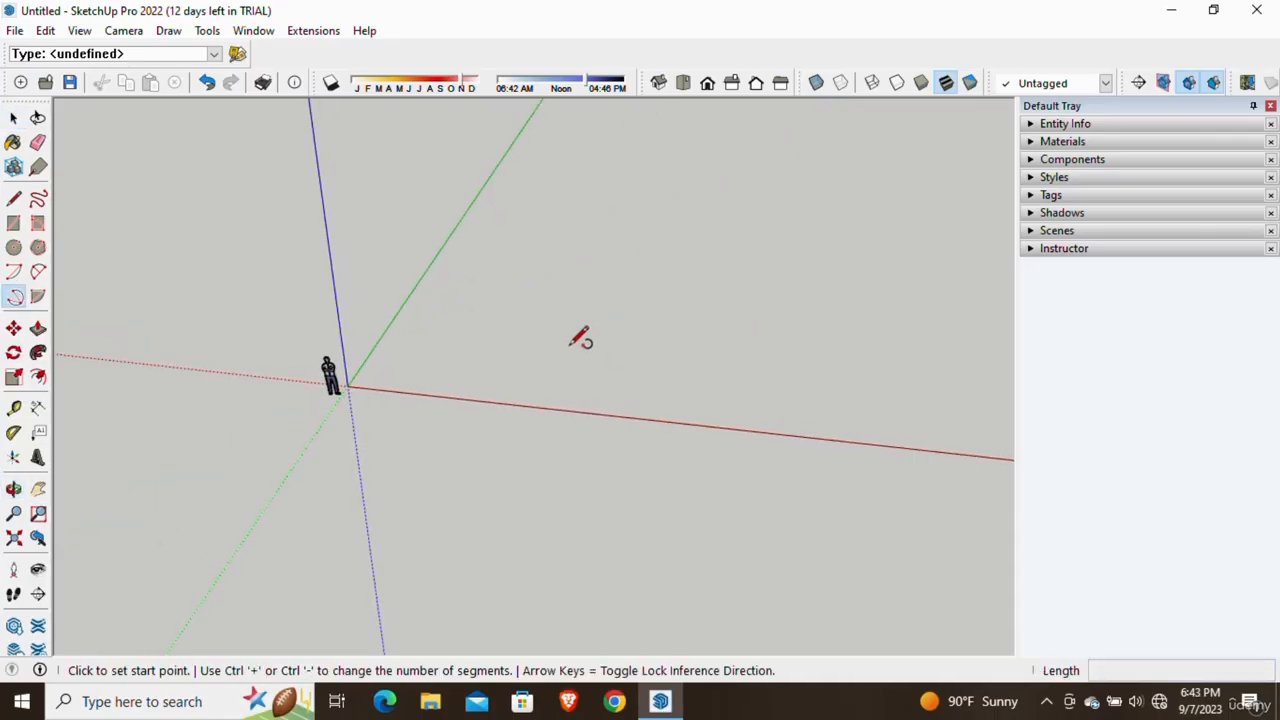
left_click(734, 361)
middle_click_drag(745, 352, 733, 462)
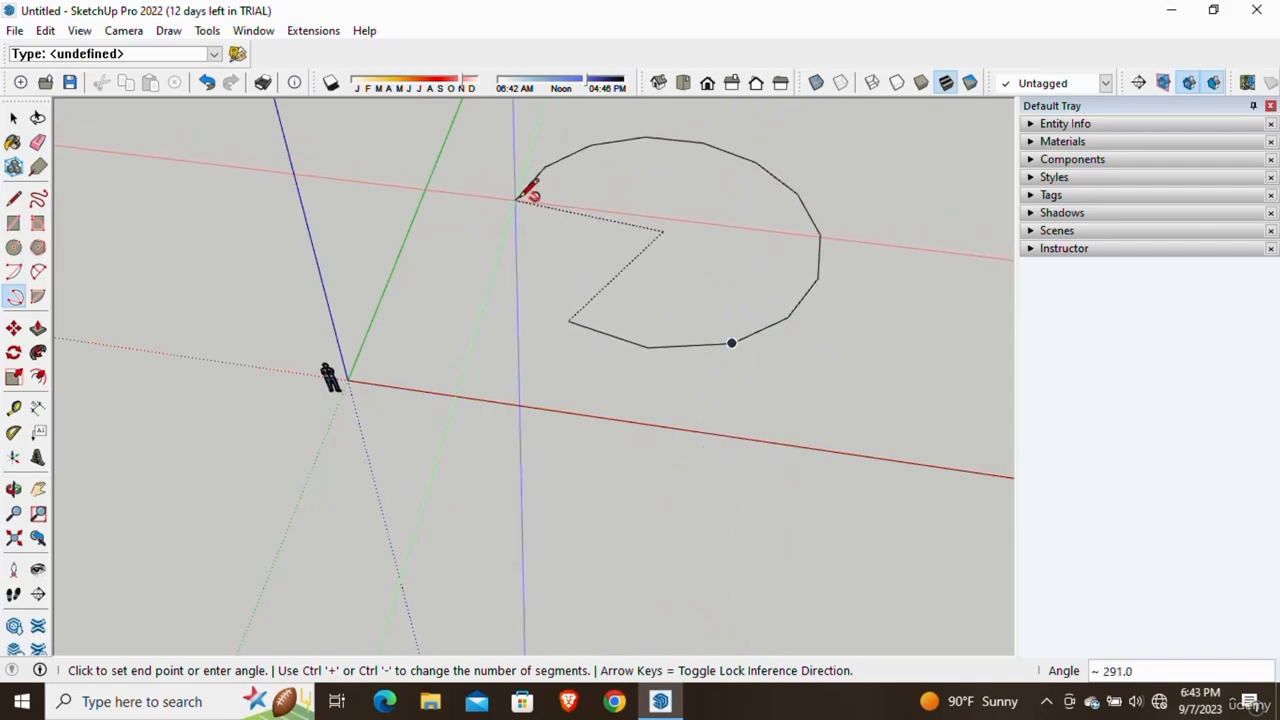
- Set the three-point arc to 96 segments and finish it with an angle of 120 degrees
type("96")
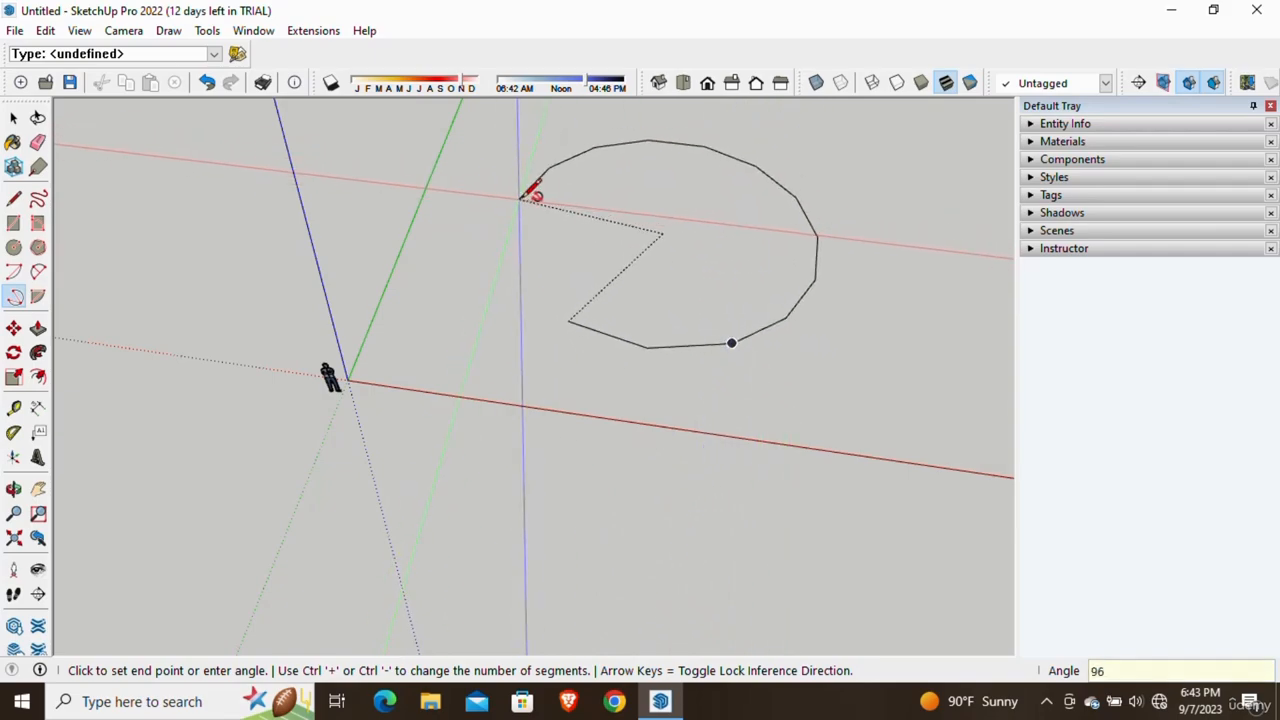
type("s")
key("Return")
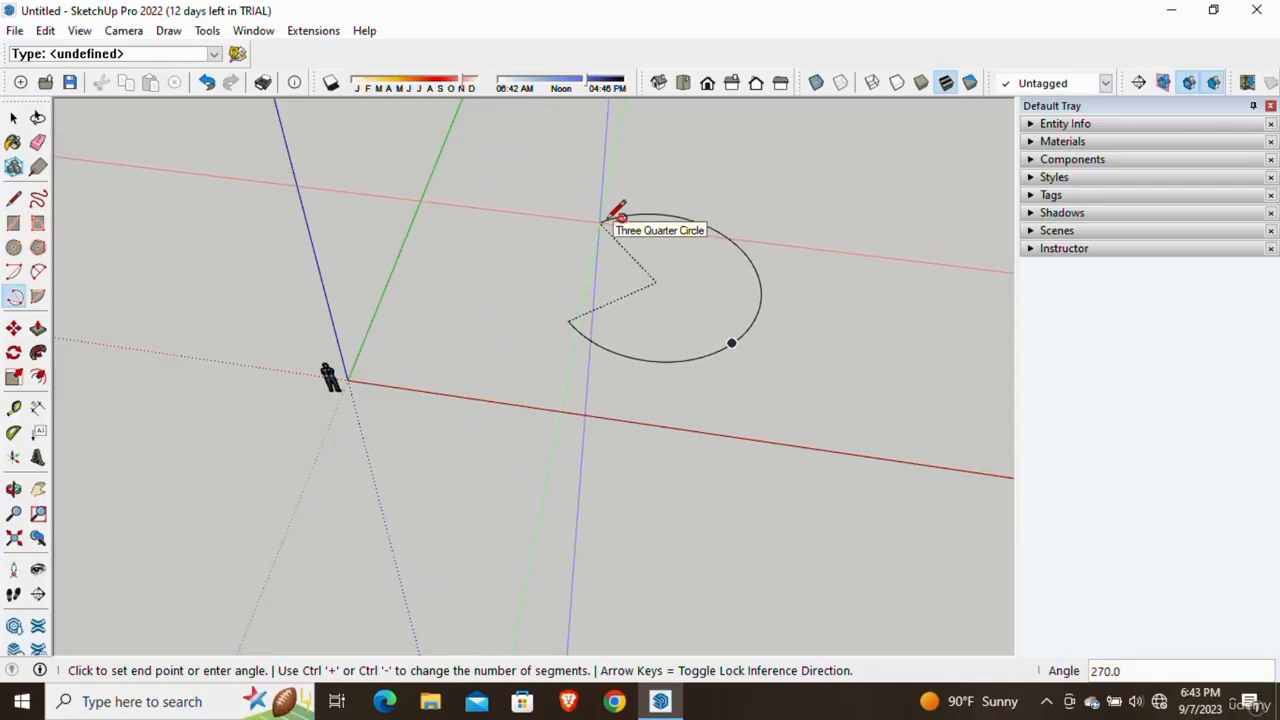
type("120")
key("Return")
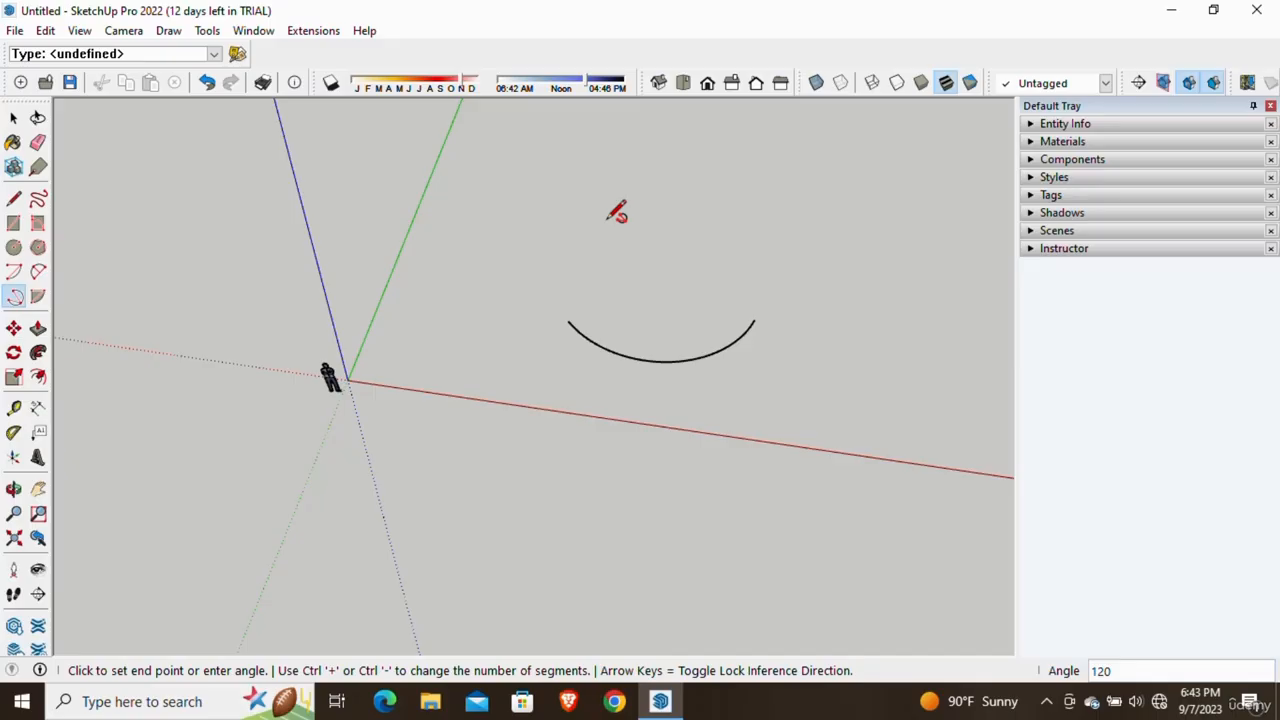
- Draw two straight lines joining both arc endpoints to the arc's centre, closing it into a filled sector
key("space")
key("l")
left_click(568, 320)
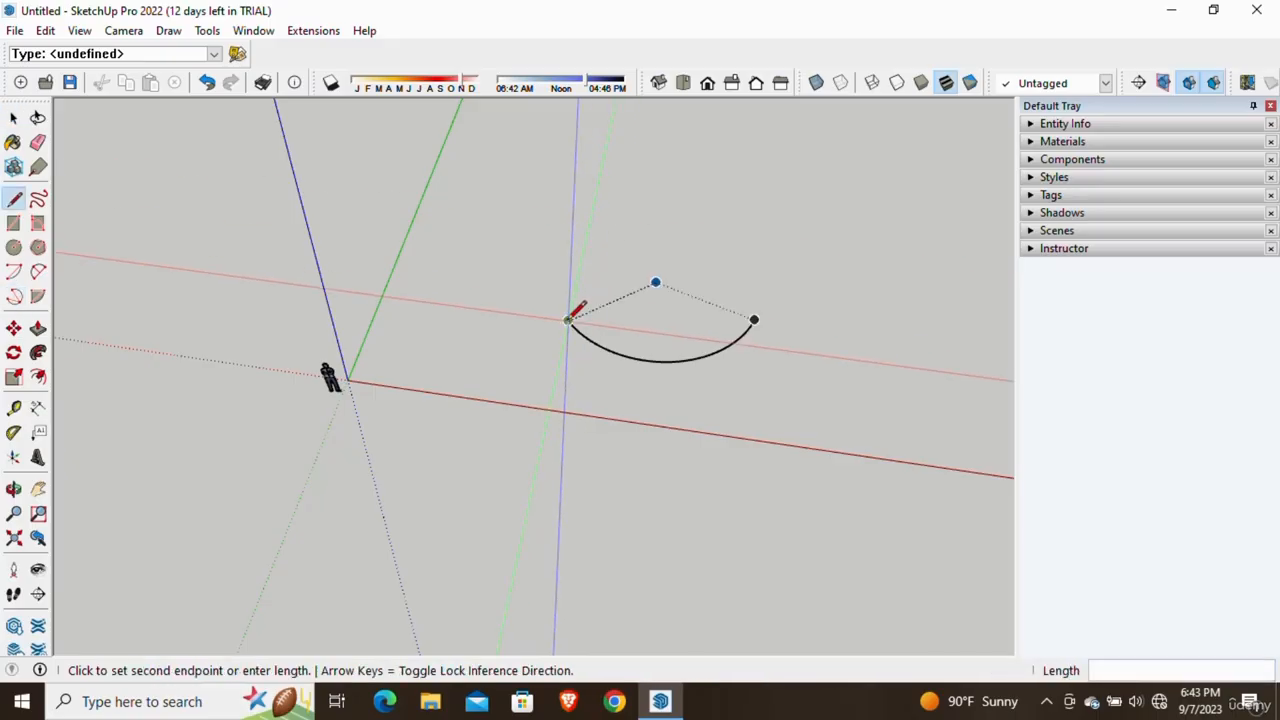
left_click(655, 283)
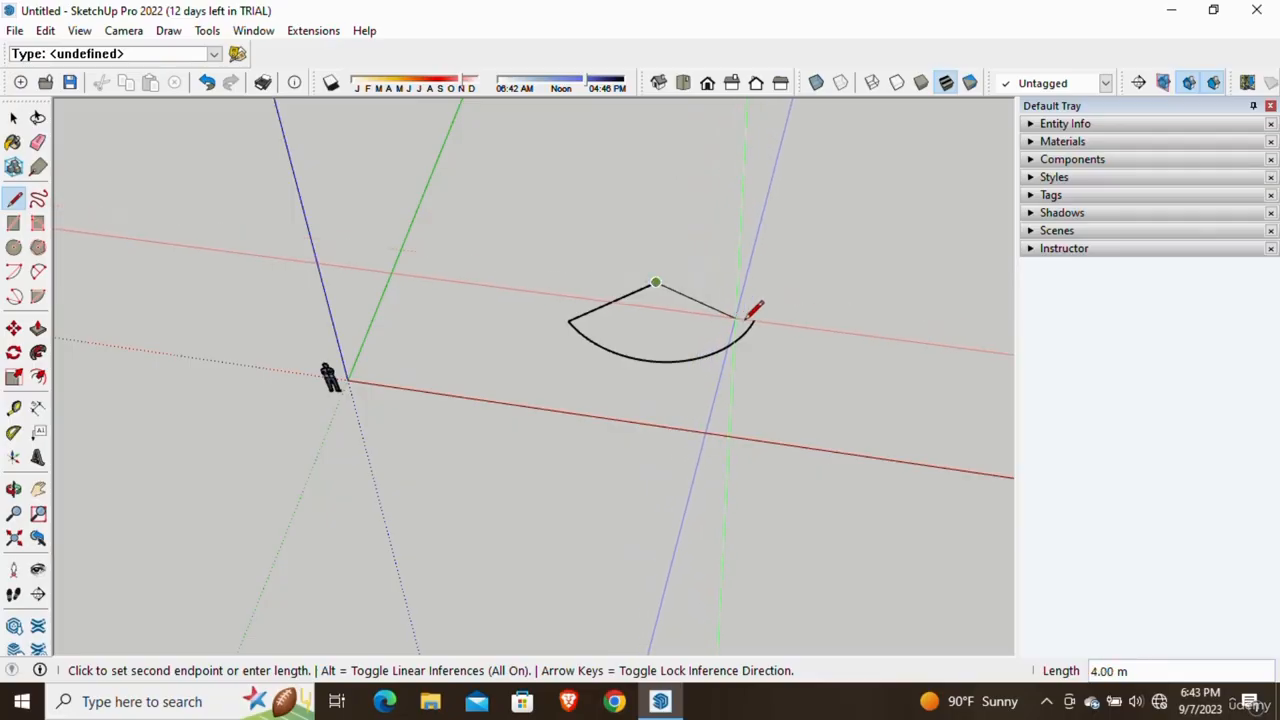
left_click(757, 319)
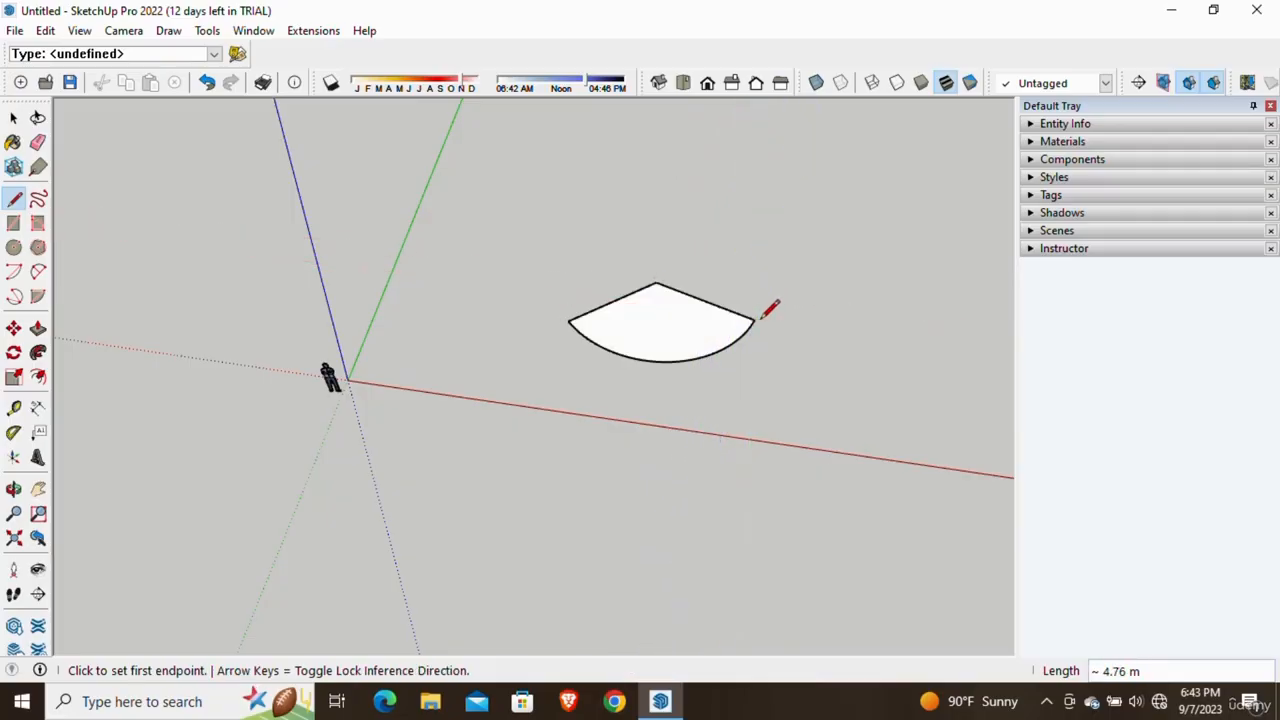
- Inspect the closed sector from several angles and select all of it, including its face and edges
key("space")
middle_click_drag(762, 317, 605, 473)
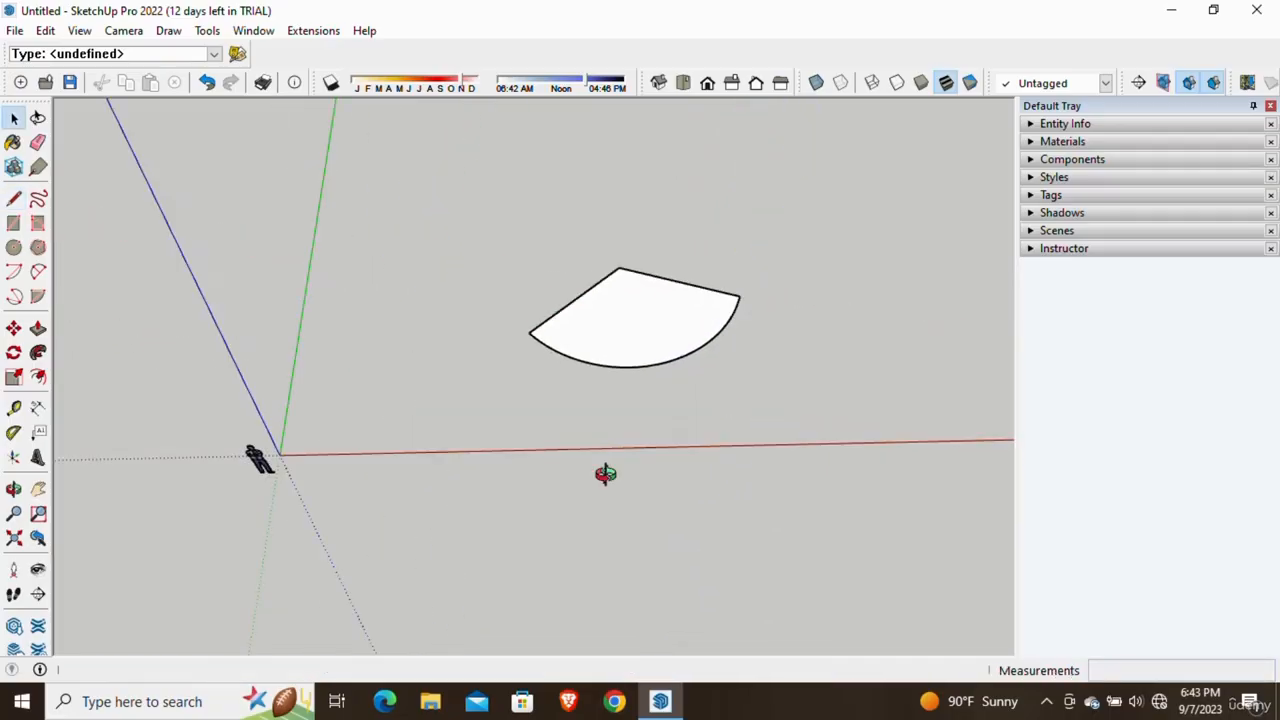
scroll(803, 301, "up", 3)
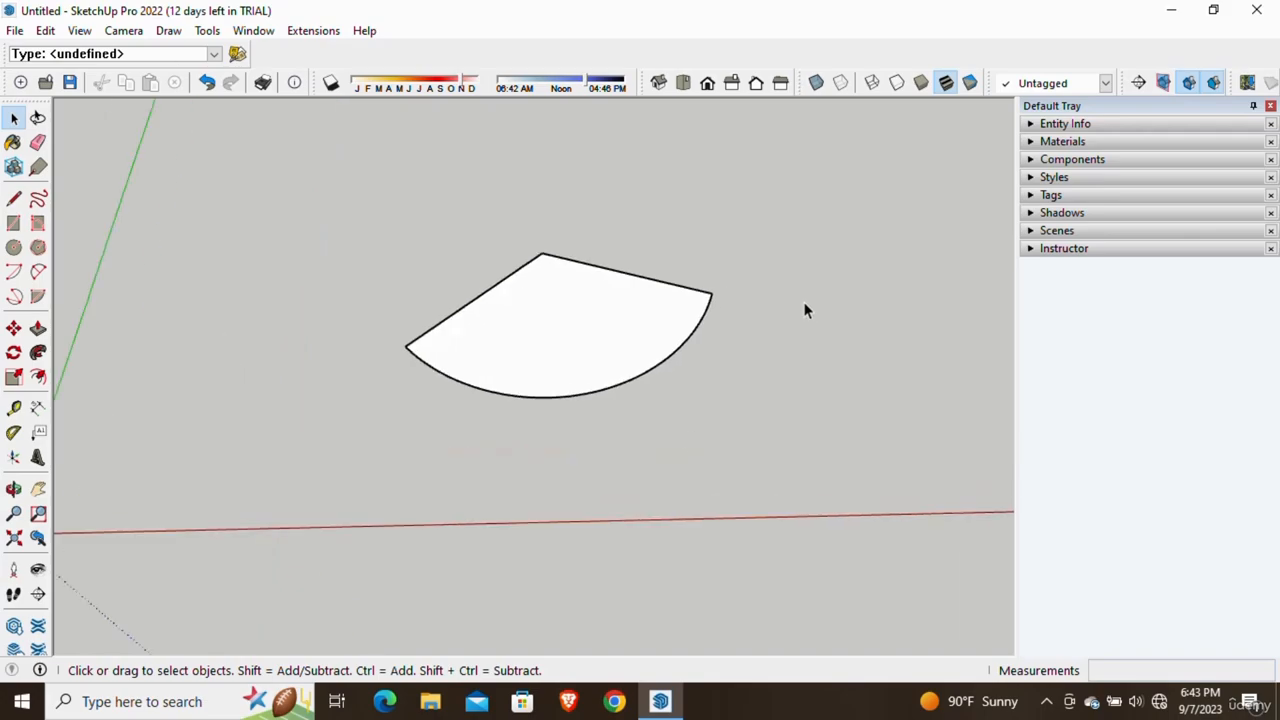
middle_click_drag(803, 301, 585, 365)
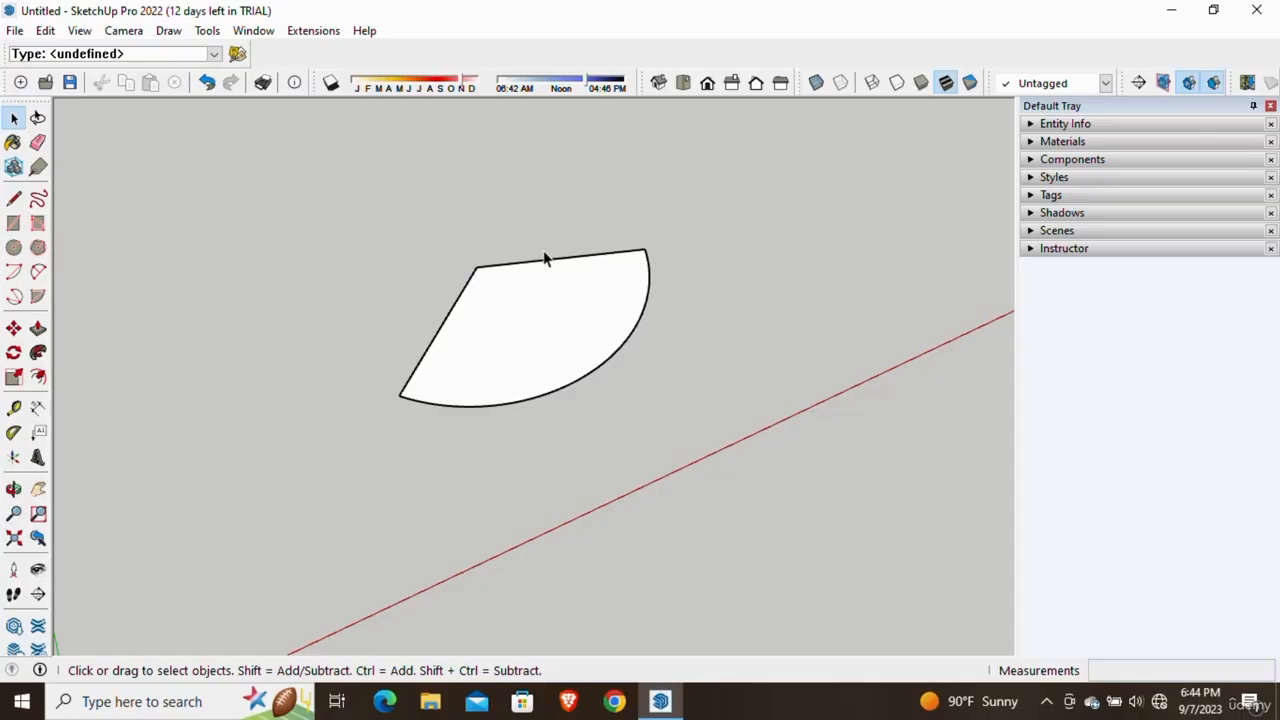
middle_click_drag(574, 331, 703, 196)
left_click_drag(700, 195, 417, 454)
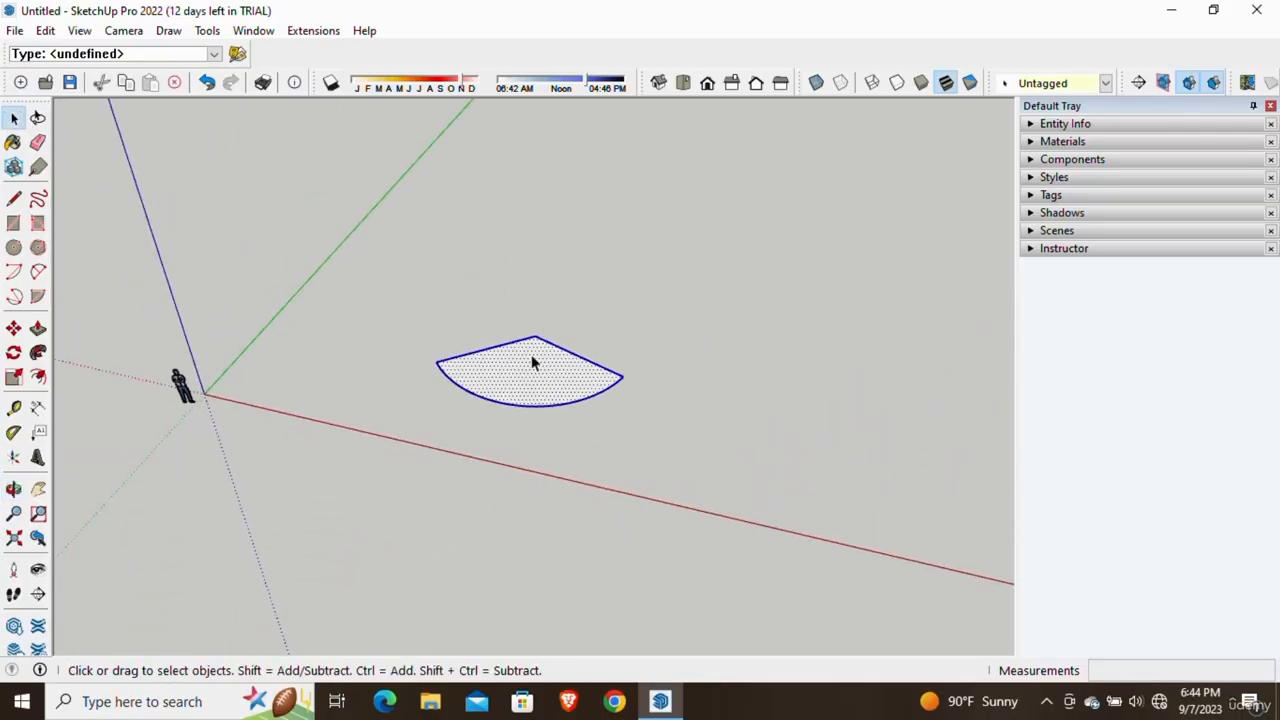